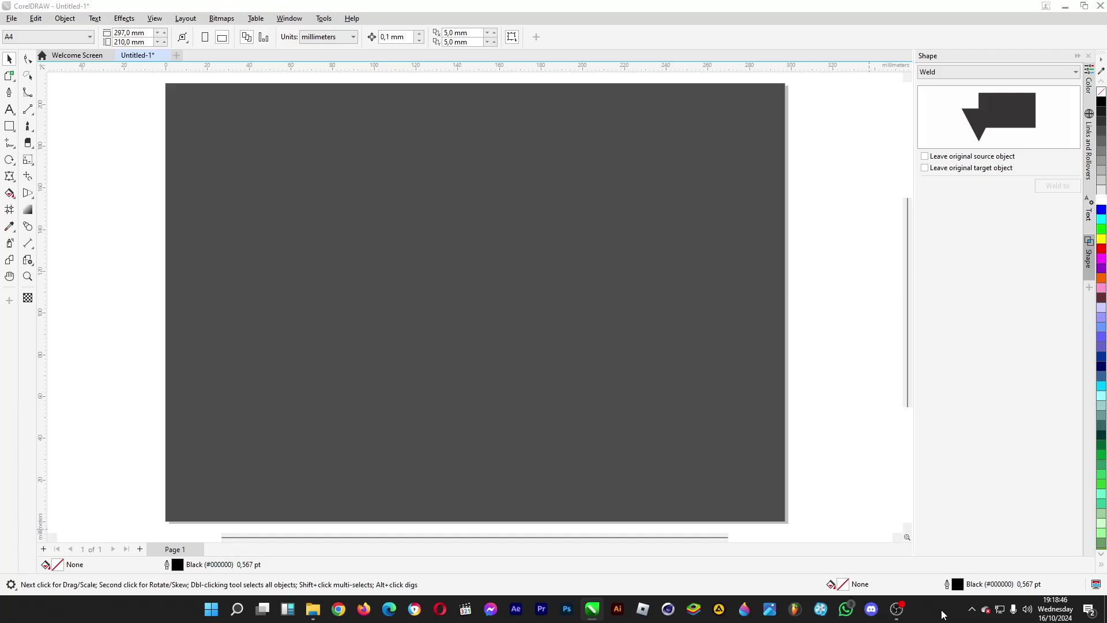
Add the artistic text "PERSPECTIVE" in the empty area to the lower left of the page
scroll(606, 247, "down", 4)
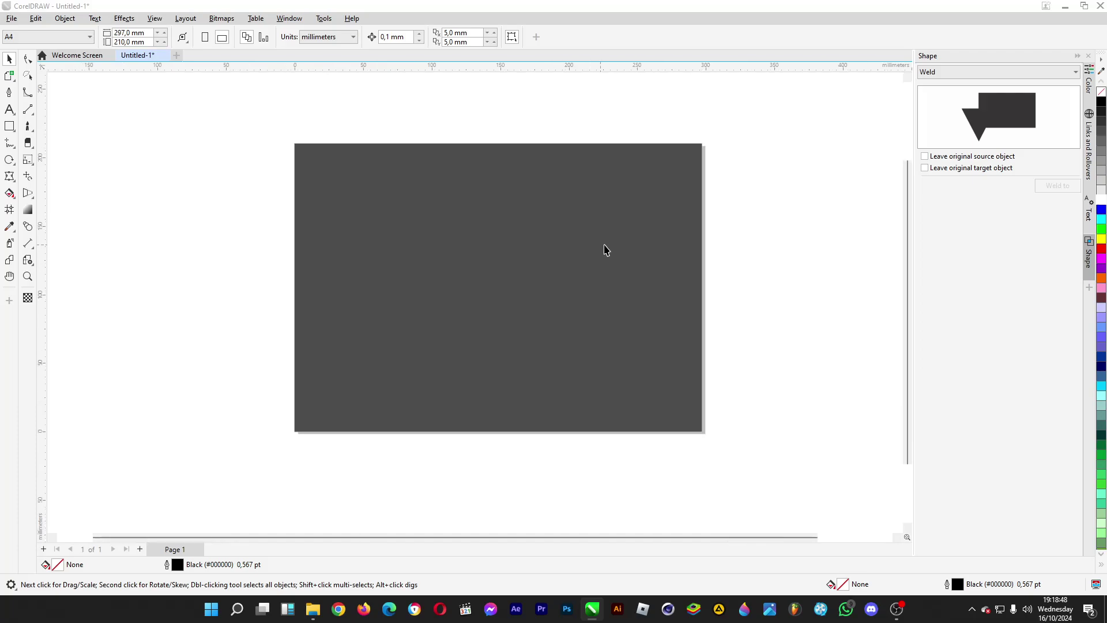
left_click(9, 109)
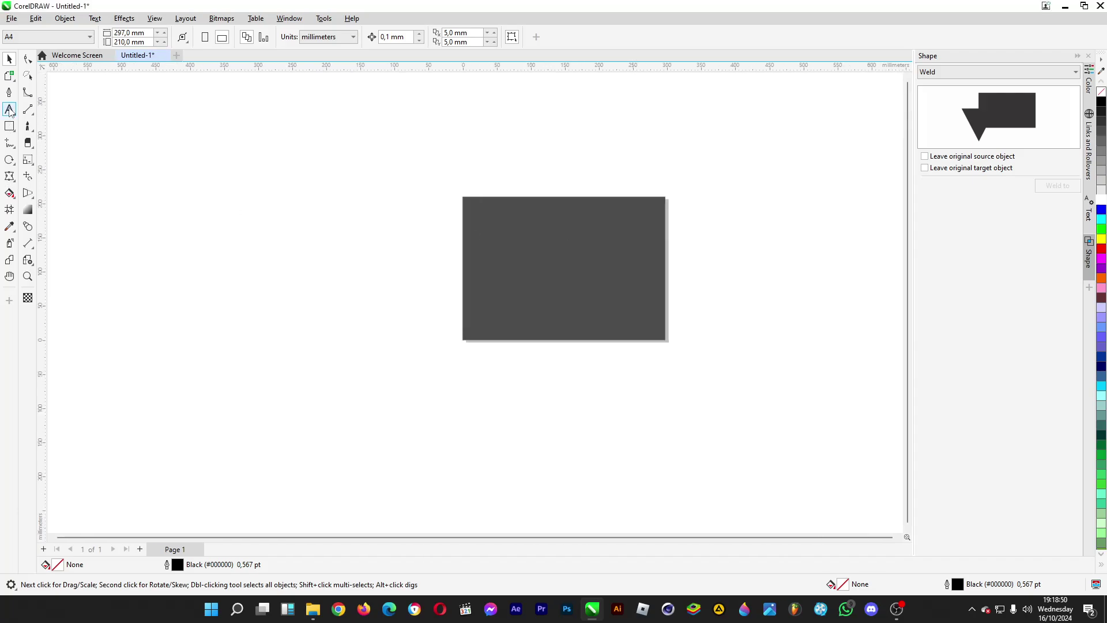
left_click(177, 366)
type("PER")
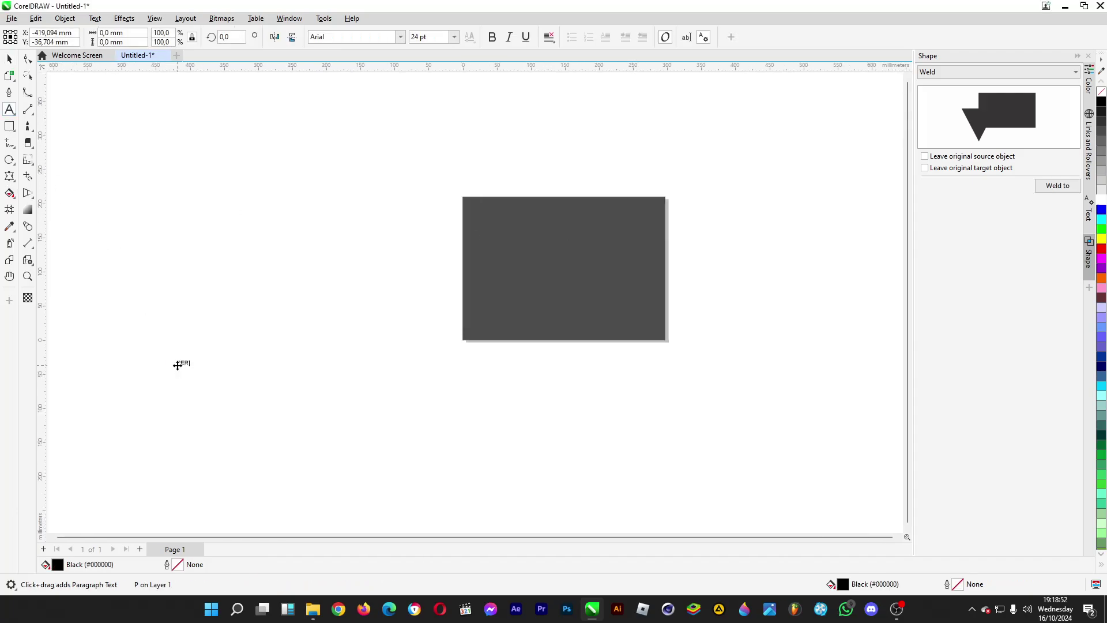
type("SPECIT")
key("BackSpace")
key("BackSpace")
type("T")
key("Escape")
left_click(9, 58)
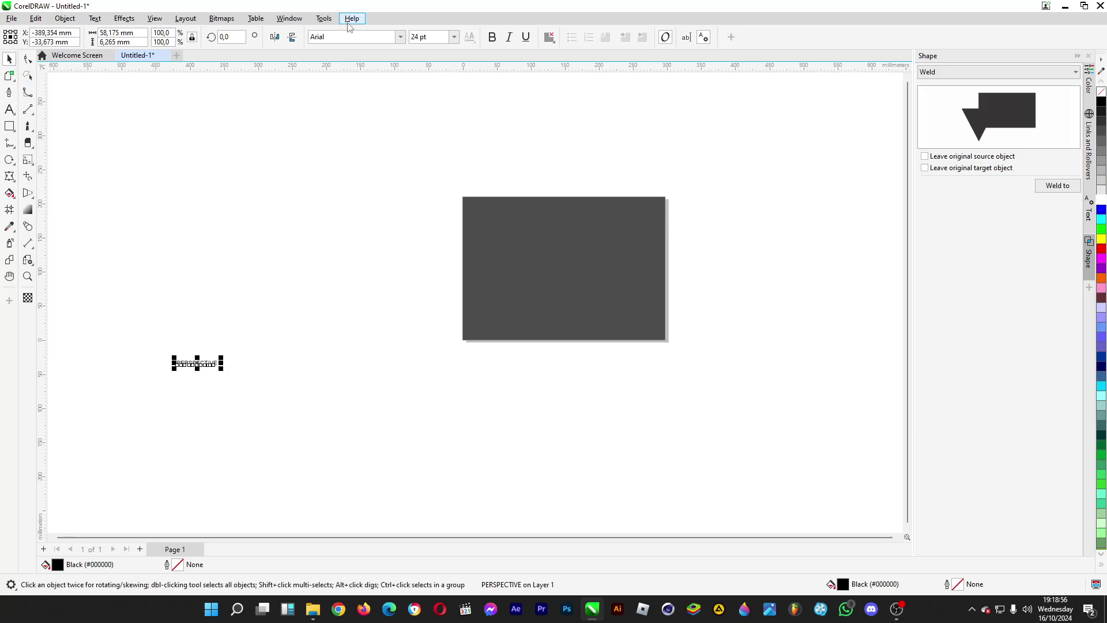
Set the PERSPECTIVE text in Sofia Sans Extra Condensed, enlarge it to about 75 pt, and shift it nearer the page
left_click(400, 37)
left_click(386, 75)
scroll(196, 362, "up", 2)
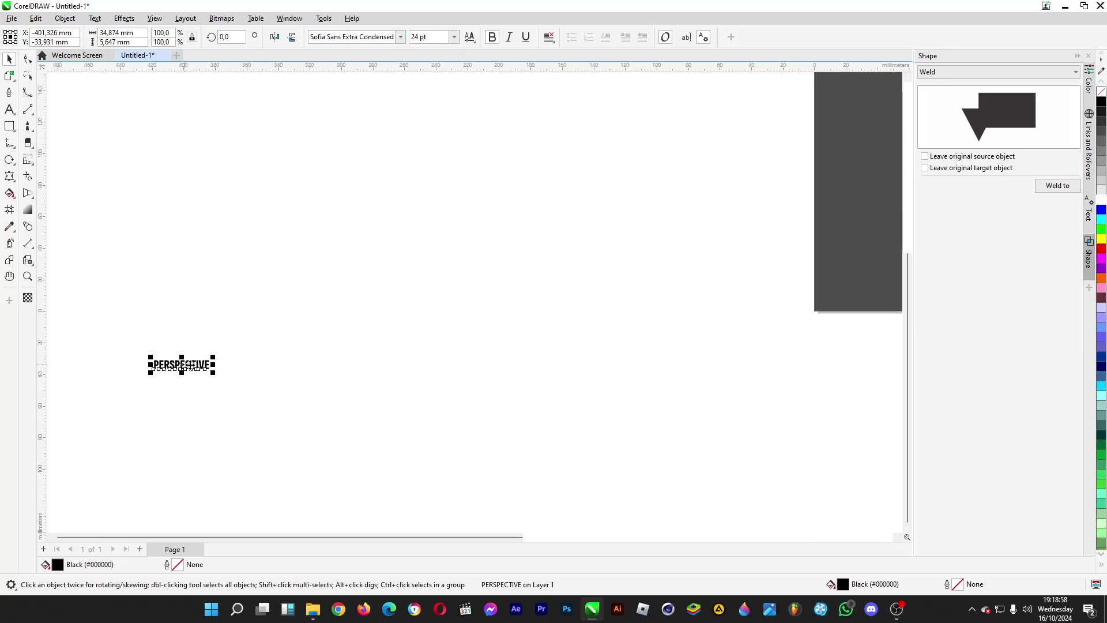
left_click_drag(191, 364, 418, 354)
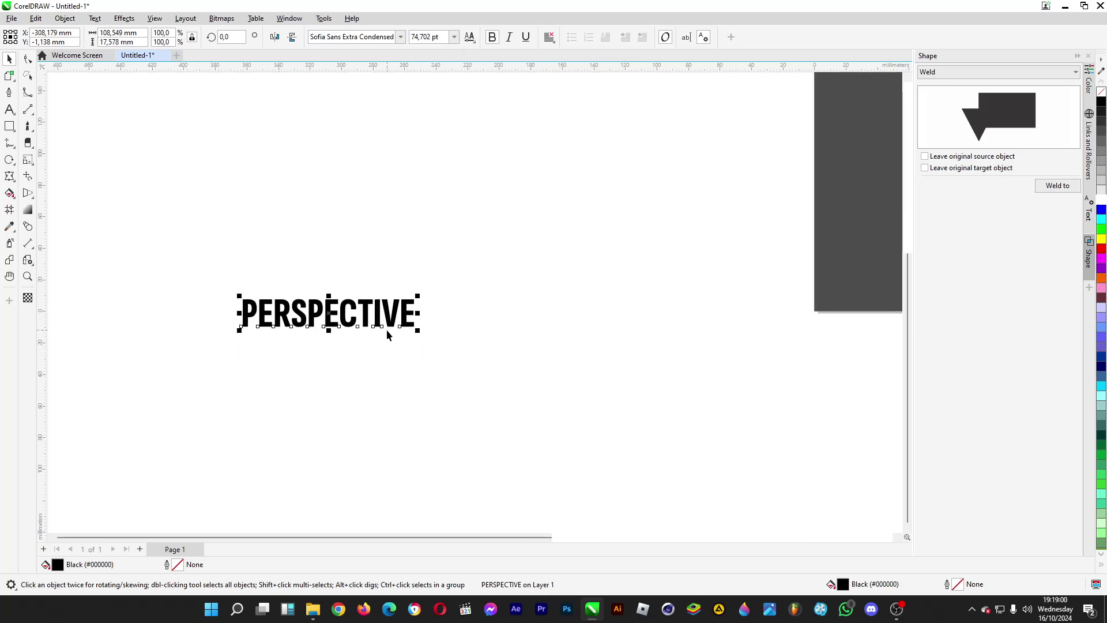
Apply an envelope to the PERSPECTIVE text, reduced to four corner nodes joined by straight edges
scroll(386, 329, "down", 3)
scroll(399, 329, "up", 5)
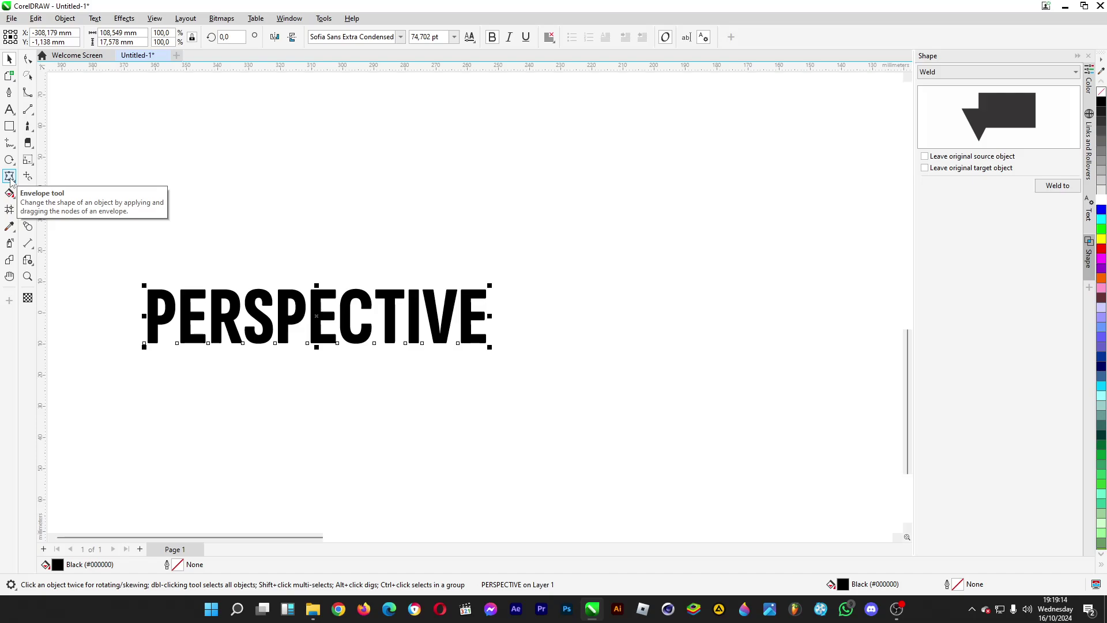
left_click(9, 176)
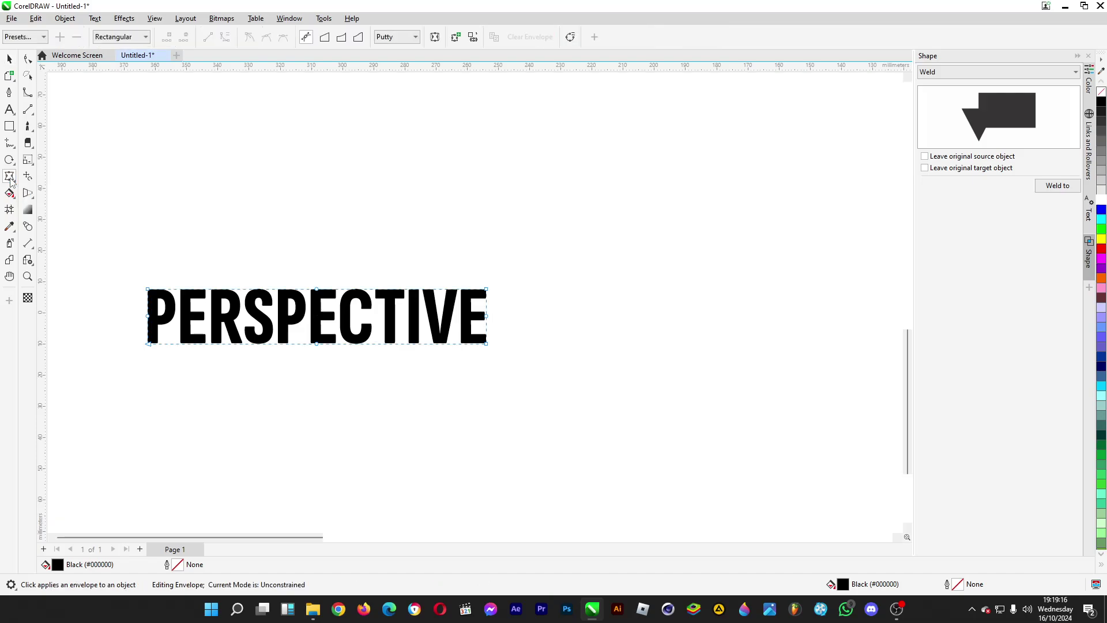
left_click(474, 331)
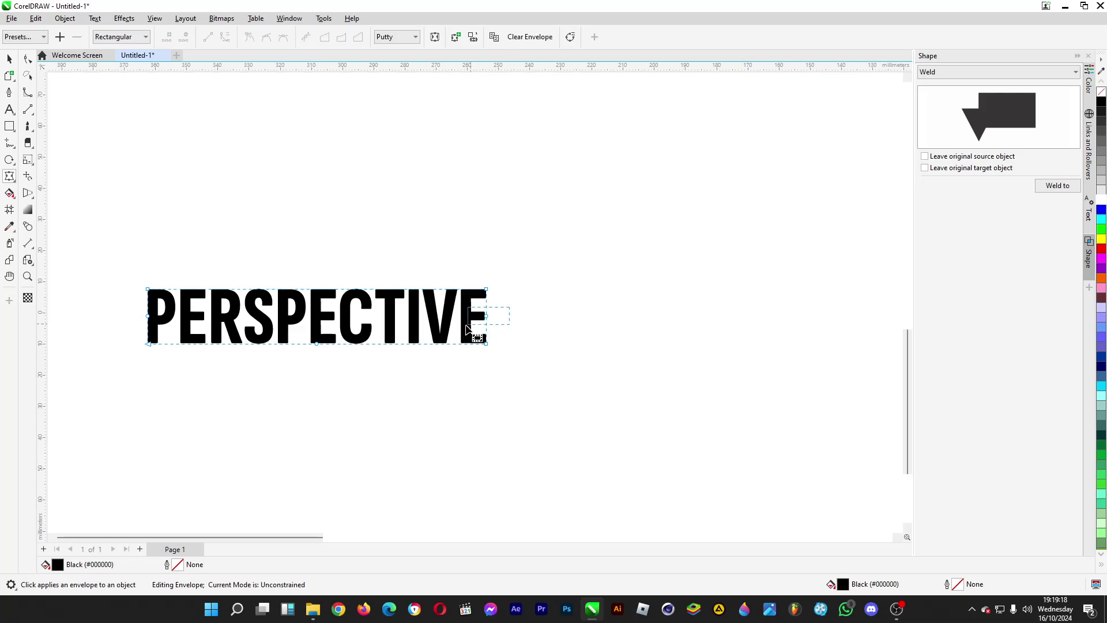
left_click(148, 314)
left_click(184, 290)
left_click(486, 312)
left_click(208, 38)
left_click(205, 38)
Try to distort the PERSPECTIVE text into a slanted, tapering shape by pulling its envelope corners outward
left_click_drag(149, 290, 120, 263)
left_click_drag(148, 344, 125, 406)
left_click_drag(487, 290, 557, 248)
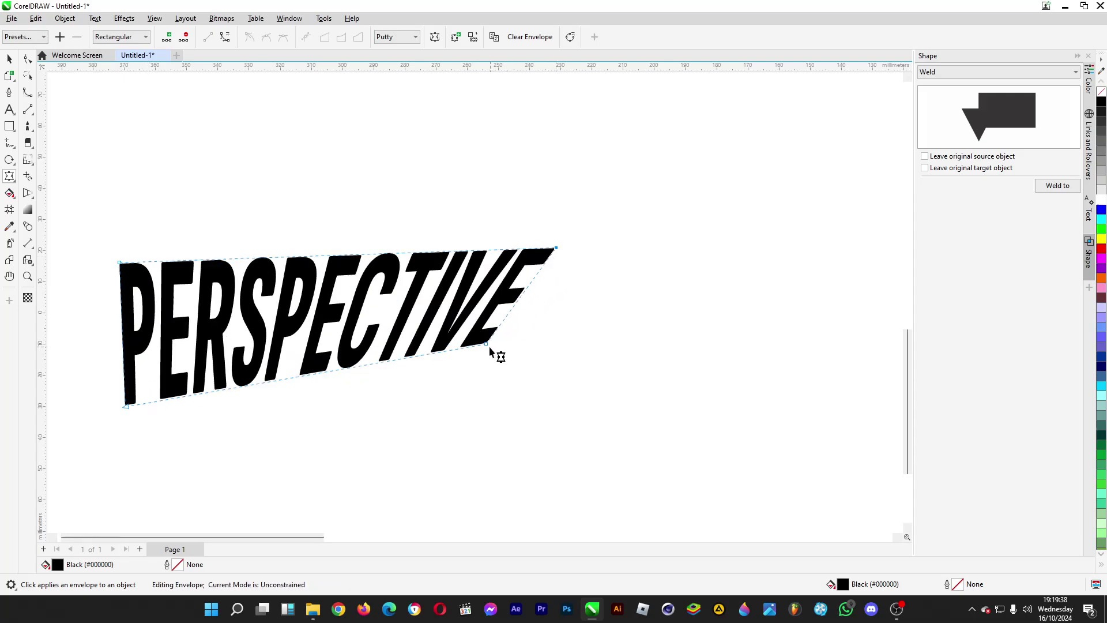
left_click_drag(488, 345, 539, 404)
key("ctrl+z")
left_click_drag(557, 247, 626, 236)
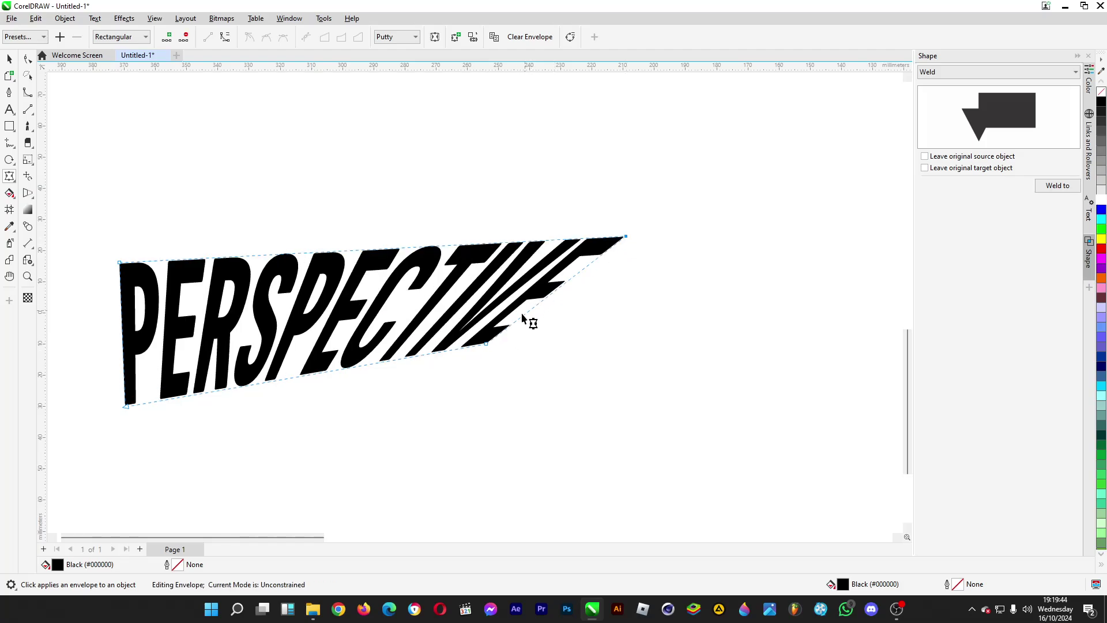
left_click_drag(487, 344, 572, 317)
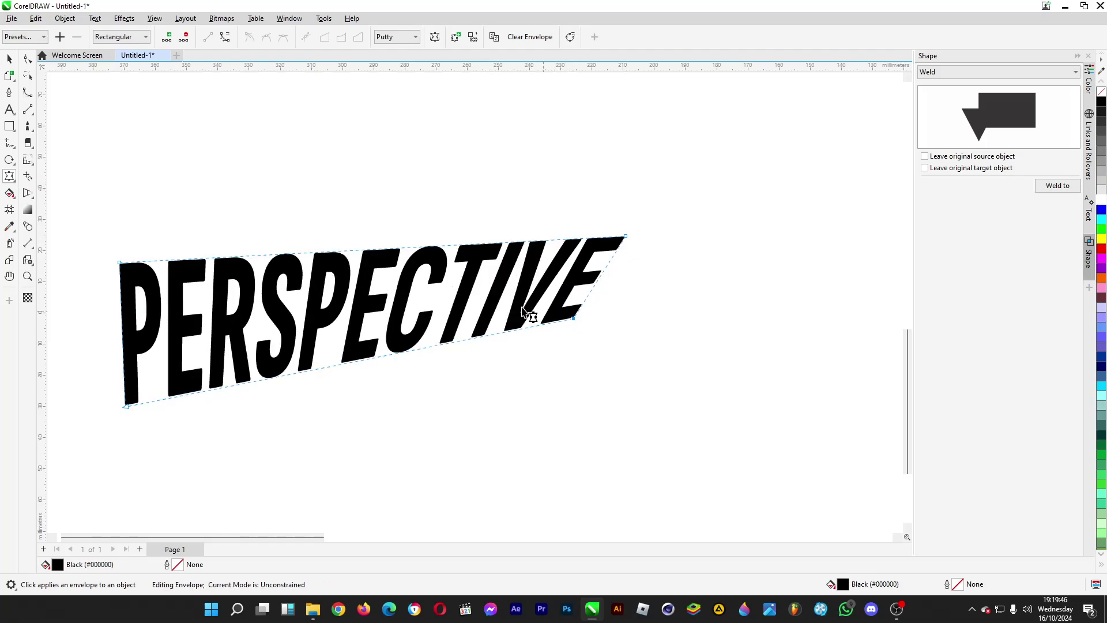
Undo the envelope corner moves on the PERSPECTIVE text
key("ctrl+z")
key("ctrl+z")
key("ctrl+z")
key("ctrl+z")
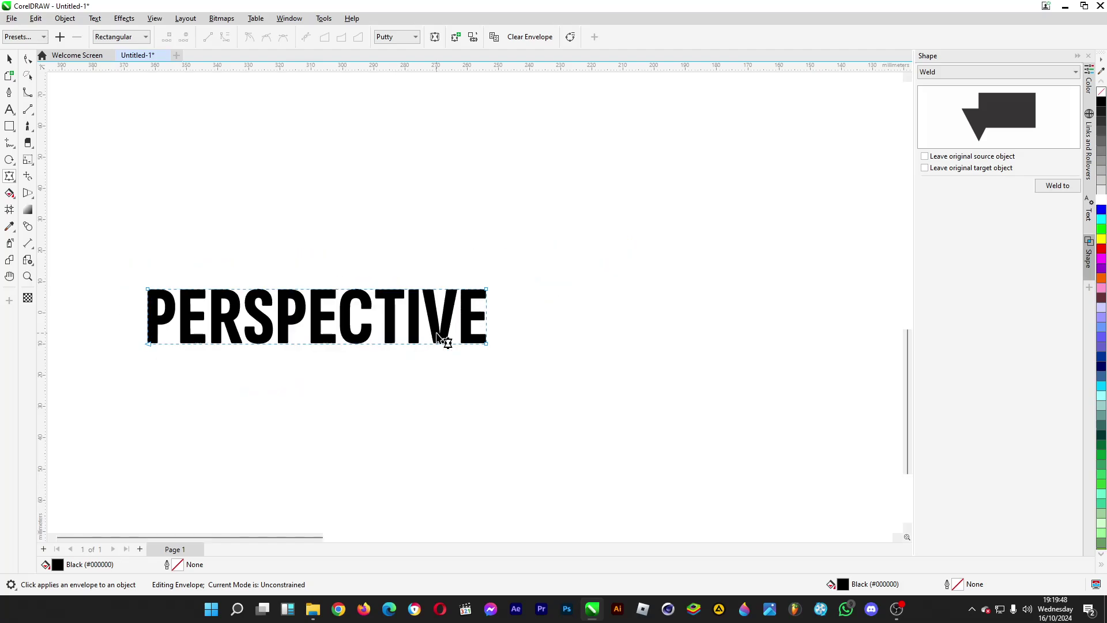
Move the PERSPECTIVE text far up and left of the page, to about X -794 mm, Y 398 mm
left_click(9, 59)
scroll(391, 337, "down", 6)
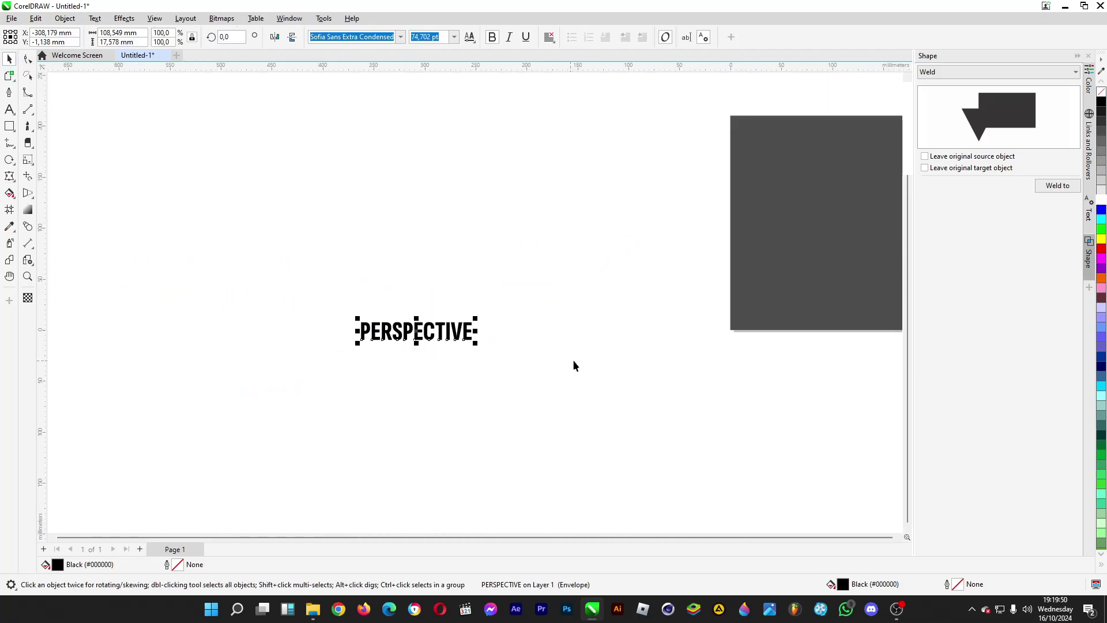
left_click_drag(586, 353, 396, 193)
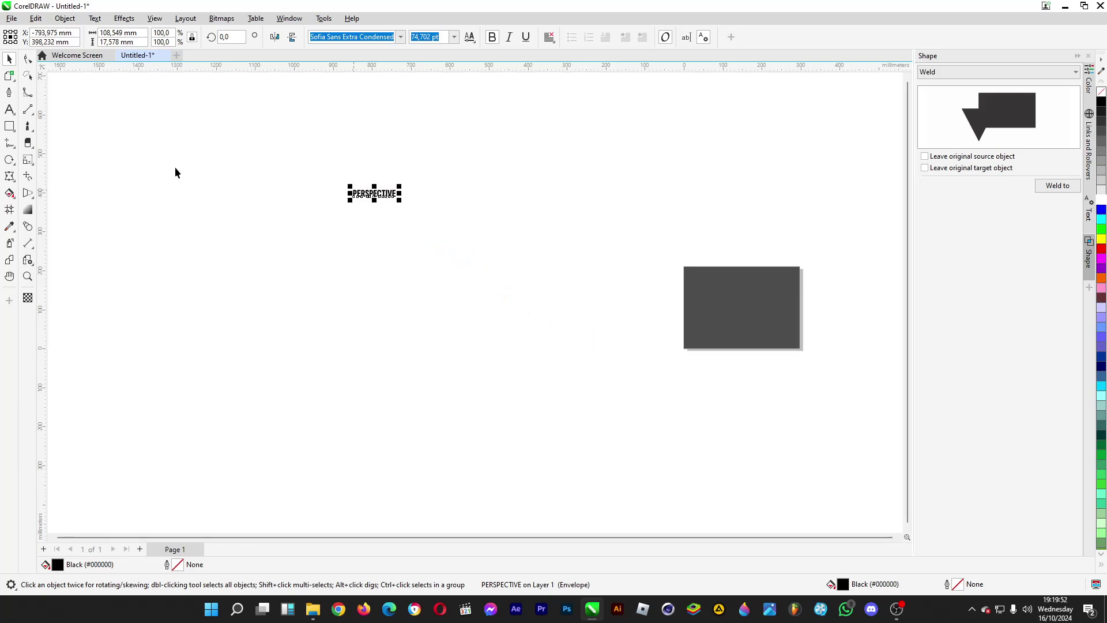
scroll(127, 157, "up", 2)
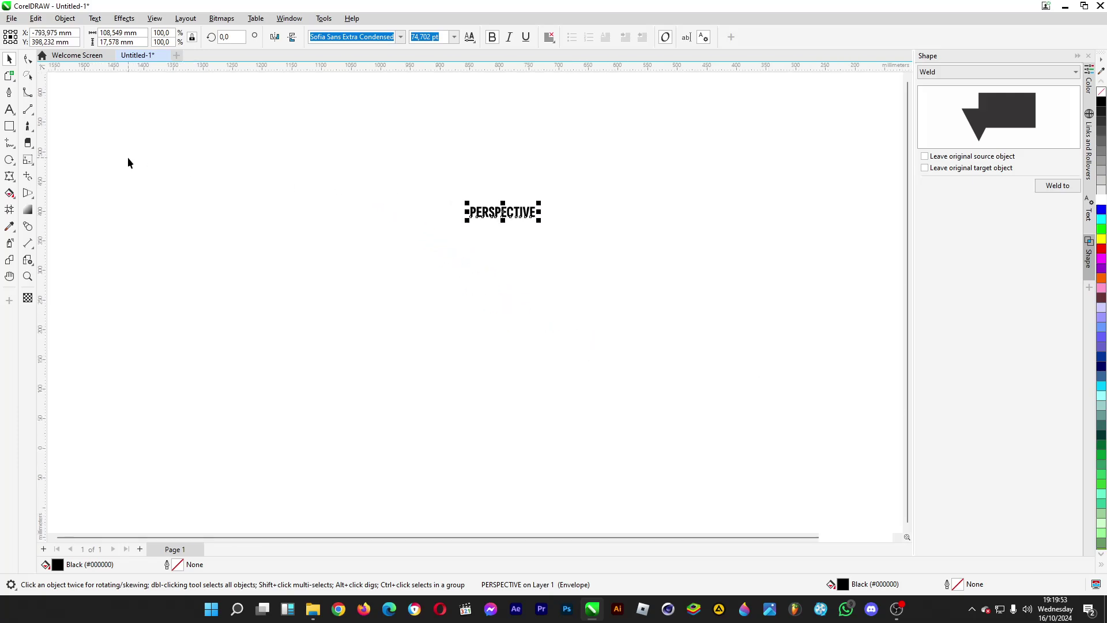
Draw two connected straight guide lines fanning out from a left vanishing point, about 542 by 440 mm overall
left_click(10, 144)
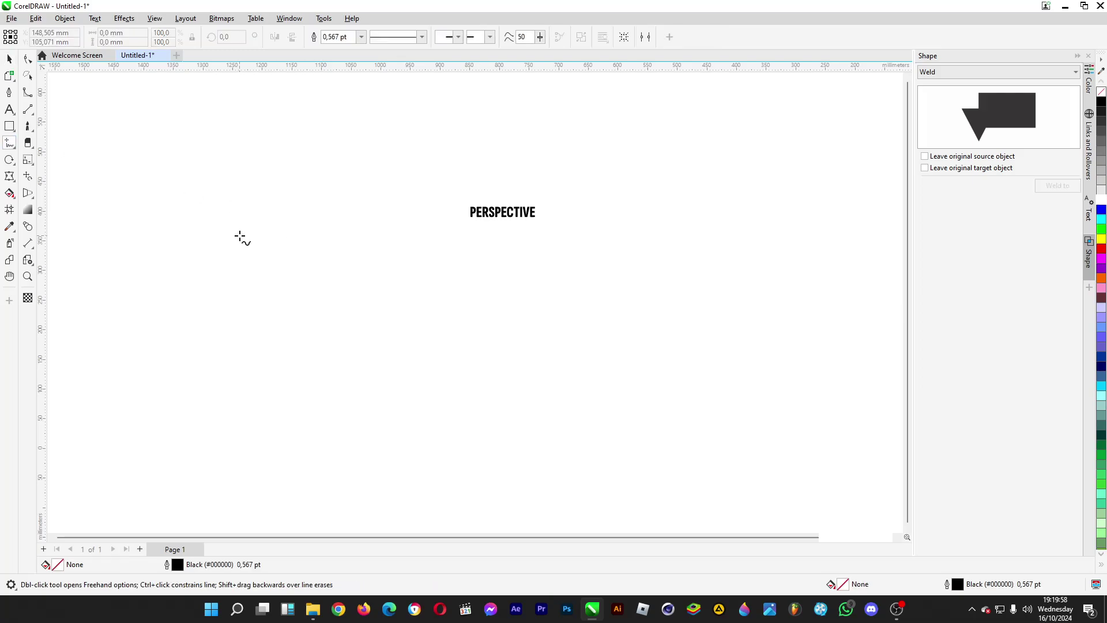
left_click(194, 229)
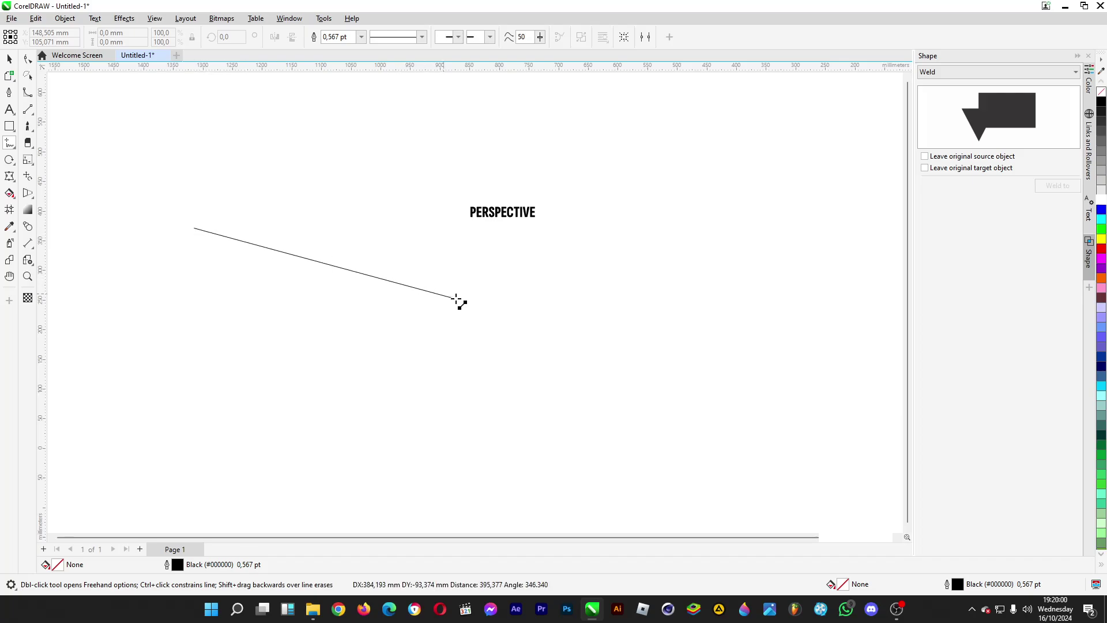
left_click(479, 315)
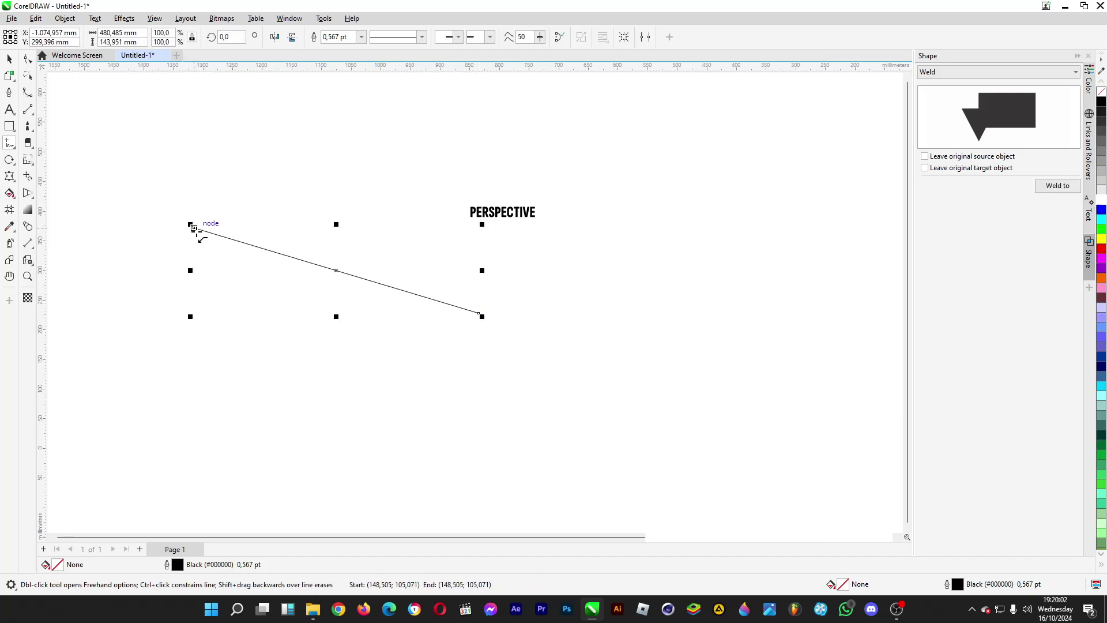
left_click(193, 229)
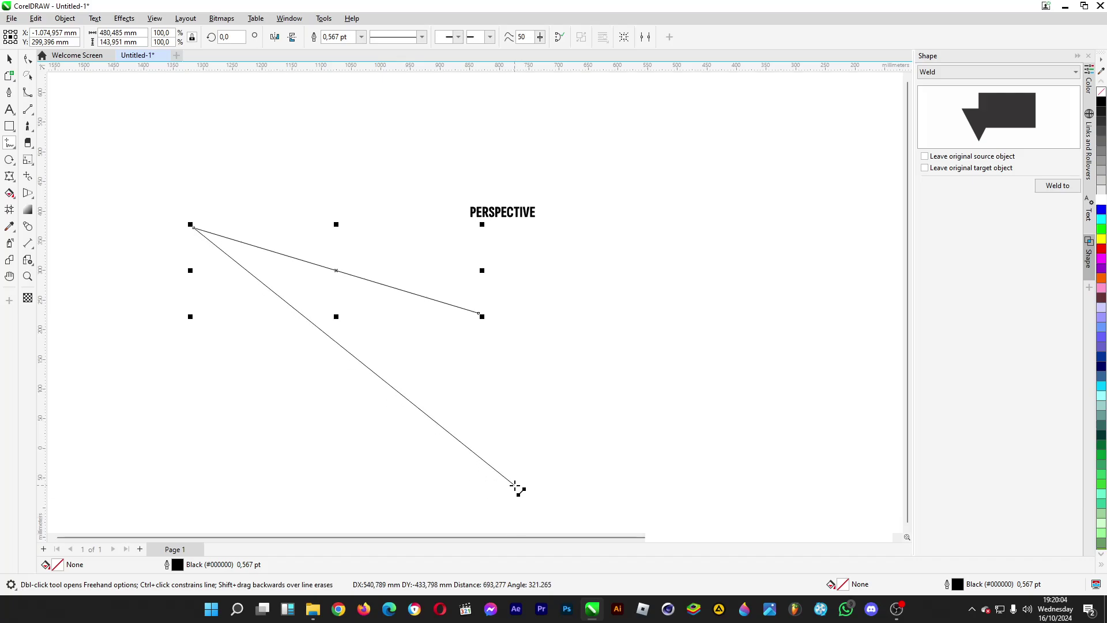
left_click(516, 489)
left_click(9, 60)
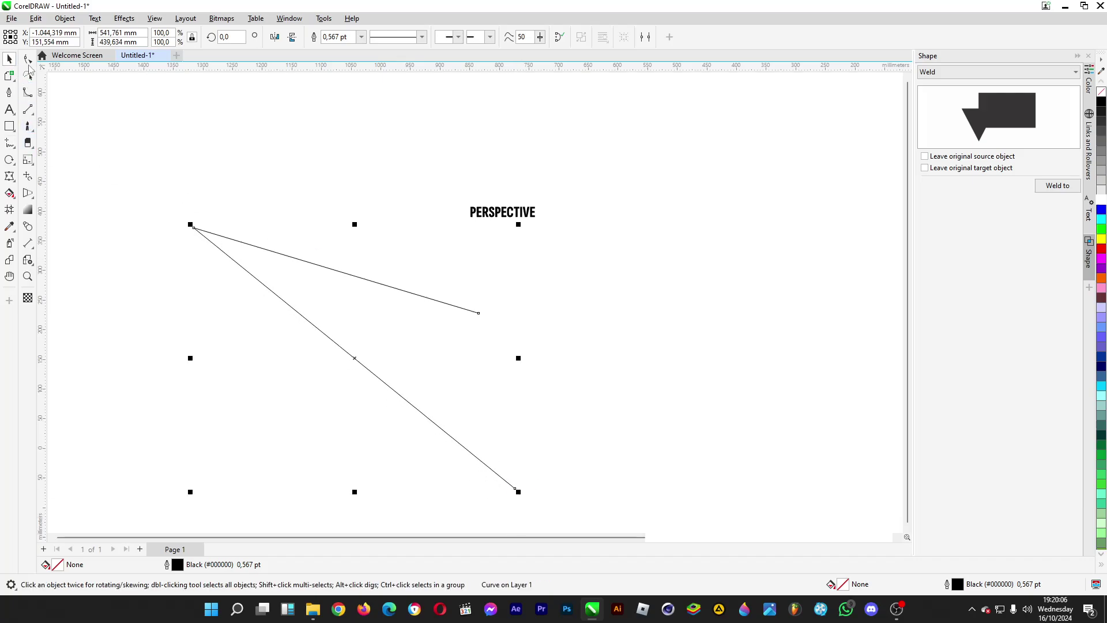
Duplicate the two guide lines, mirror the copy horizontally, and join it to the original at the upper inner endpoint
key("ctrl+c")
key("ctrl+v")
left_click(275, 37)
left_click_drag(230, 313, 478, 313)
Move the lower end nodes of both guide curves to their crossing point so the halves meet
left_click(26, 59)
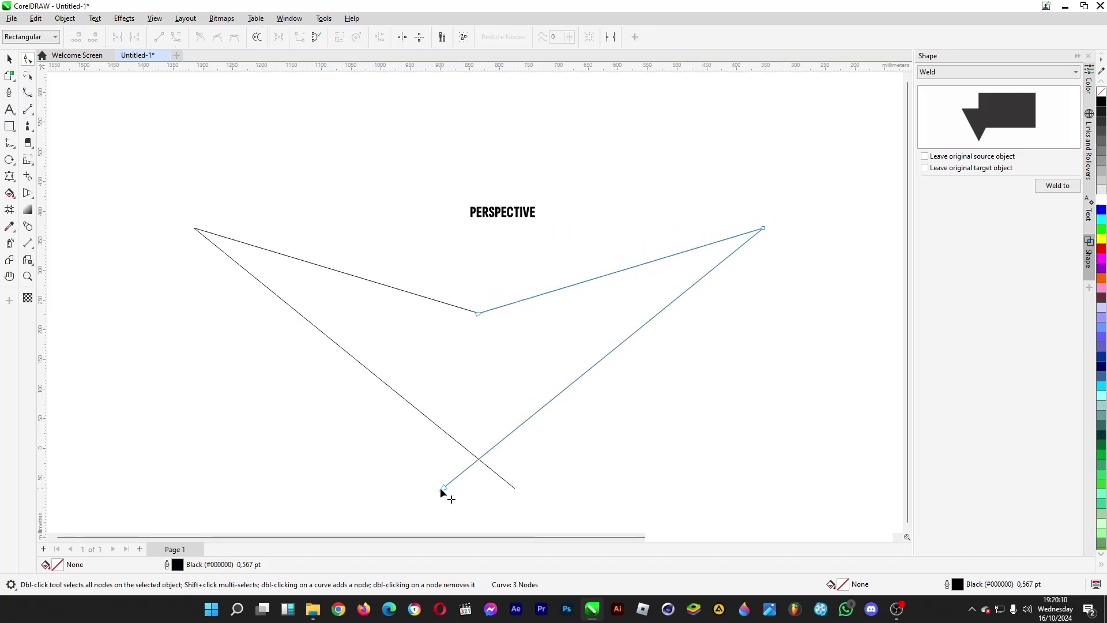
left_click_drag(442, 488, 484, 459)
left_click(512, 487)
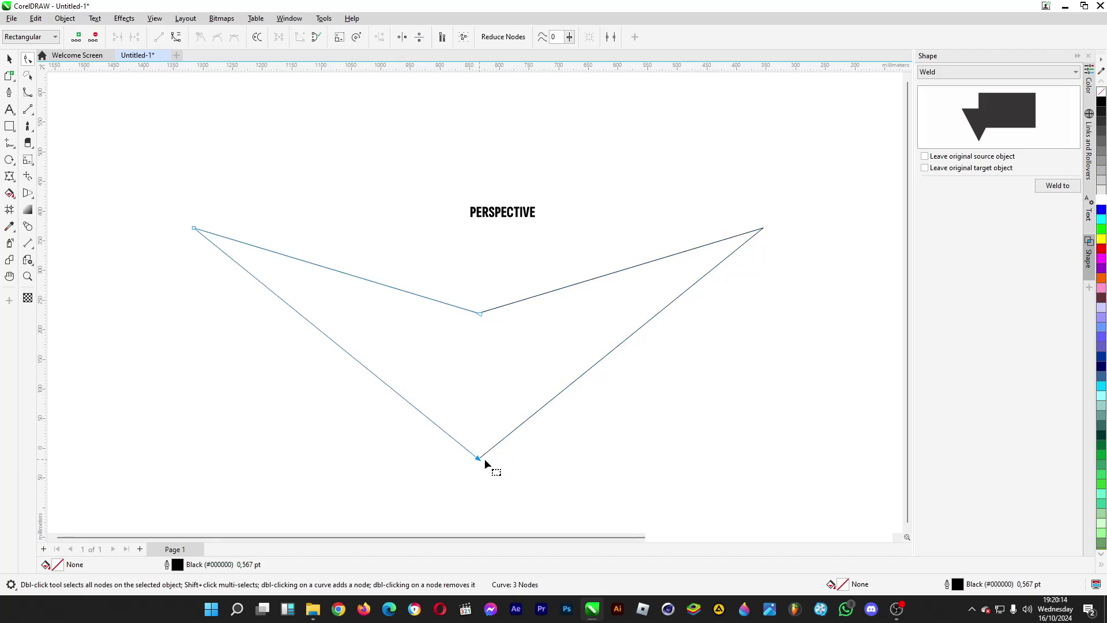
left_click(9, 59)
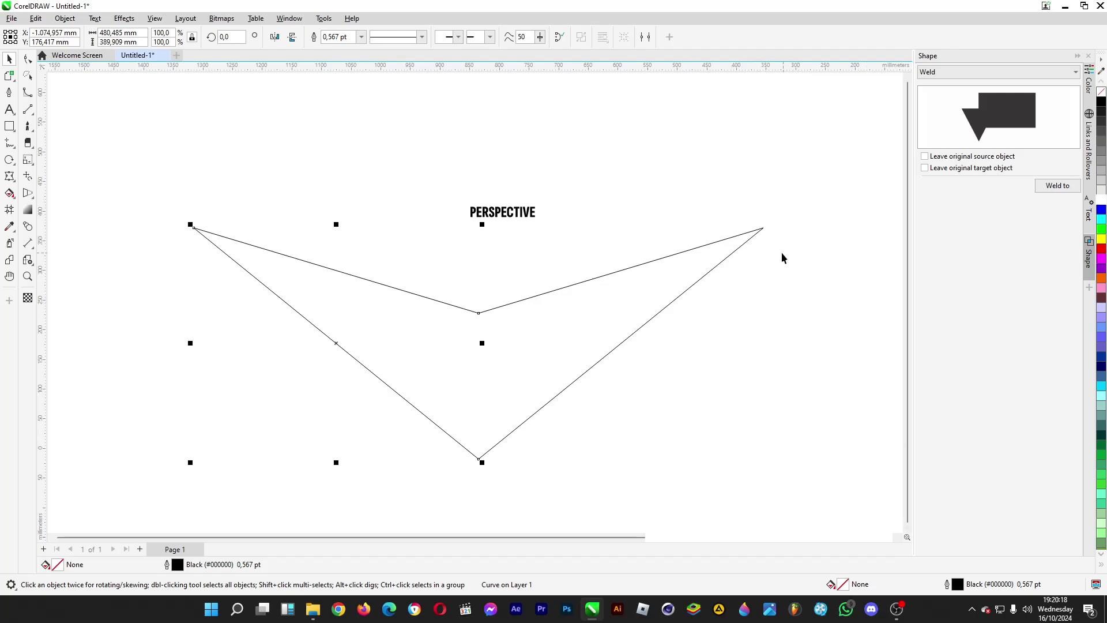
left_click(616, 451)
Draw a vertical line about 246 mm long connecting the upper and lower meeting points of the guides
left_click(10, 143)
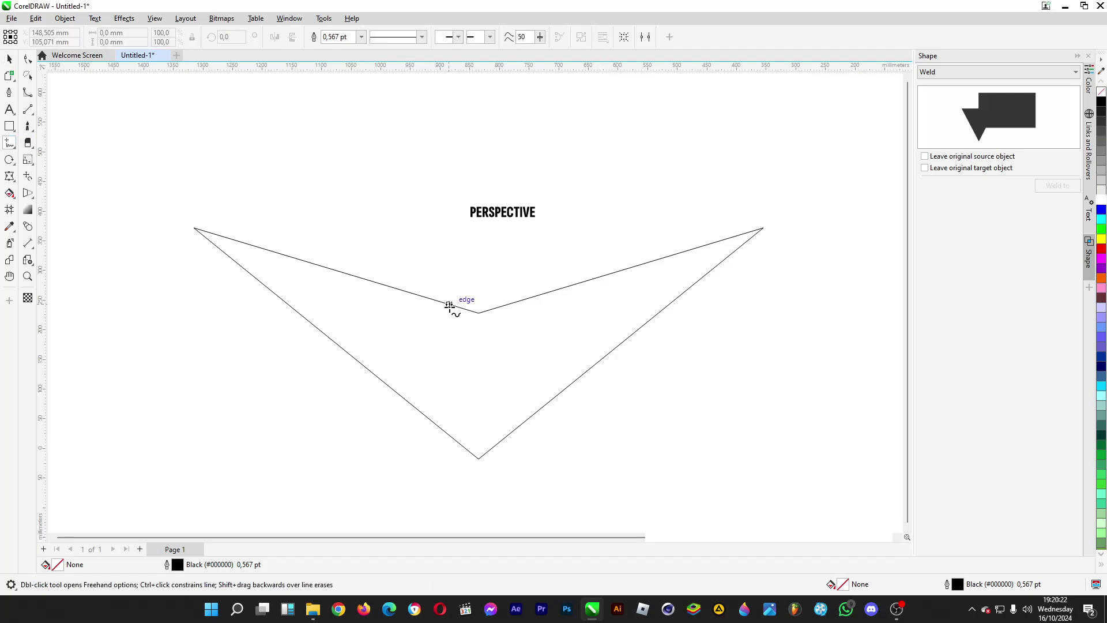
left_click(478, 312)
left_click(478, 459)
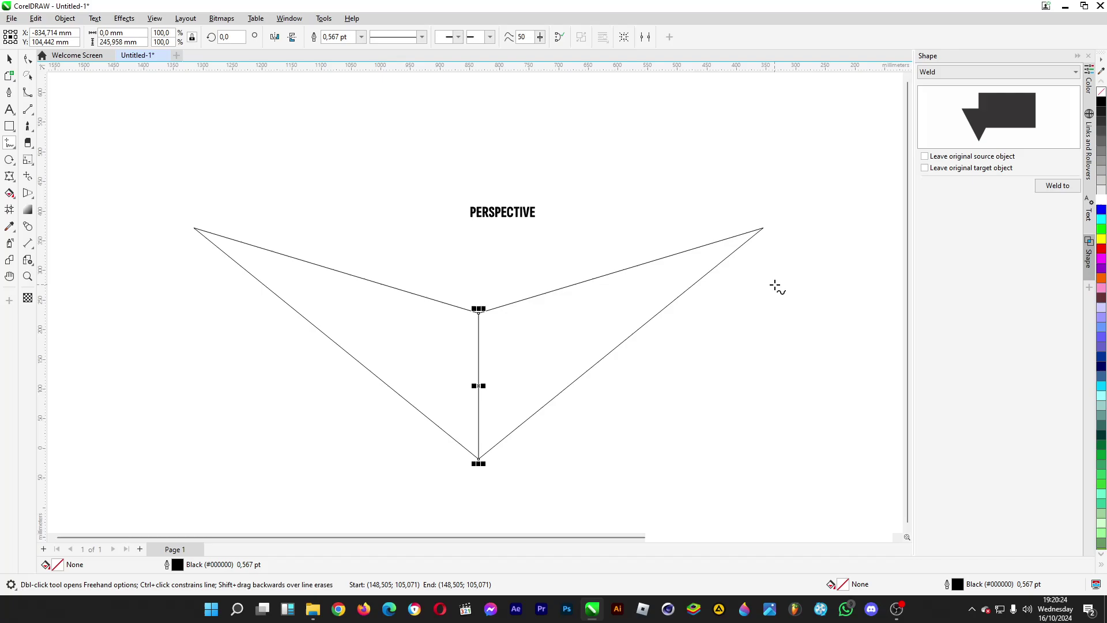
key("Escape")
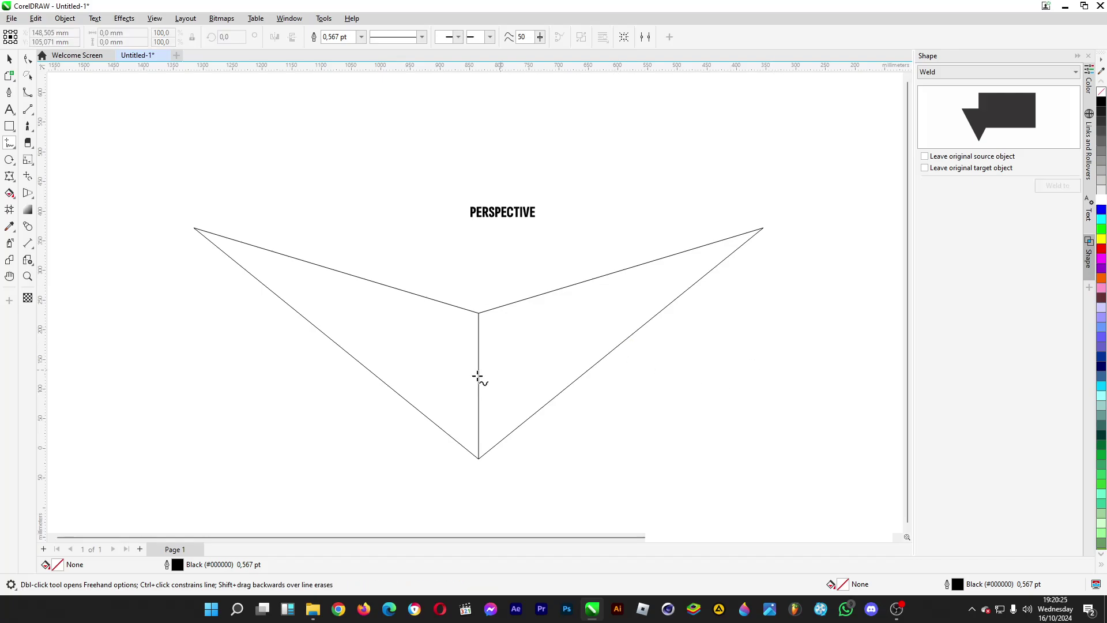
Draw two connected lines converging at the right vanishing point and extending past the vertical line, about 662 by 346 mm overall
left_click(372, 404)
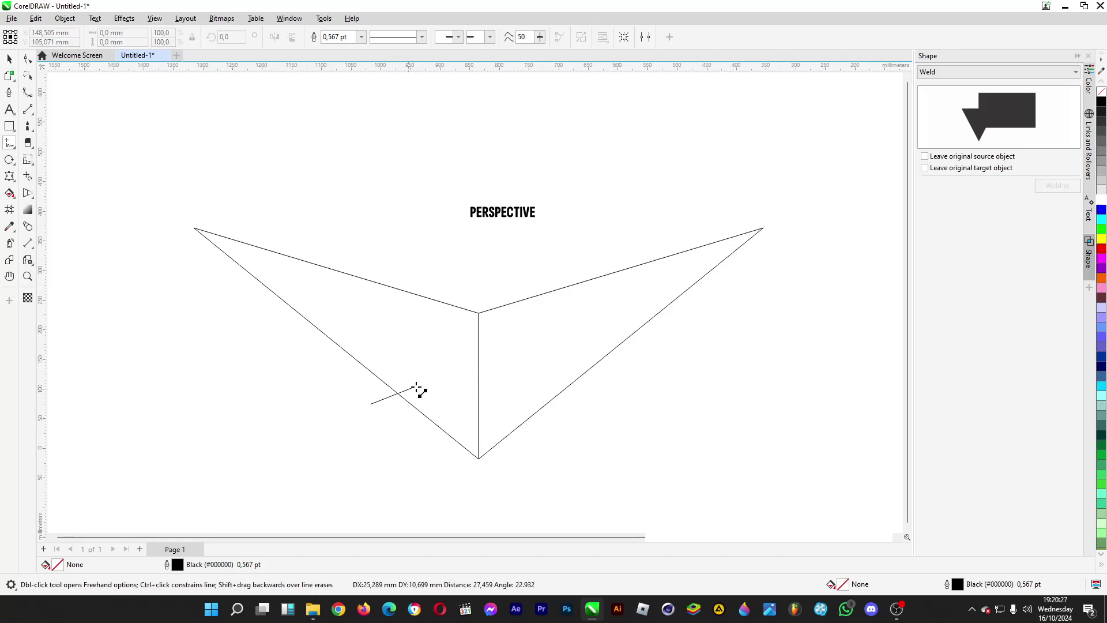
left_click(763, 228)
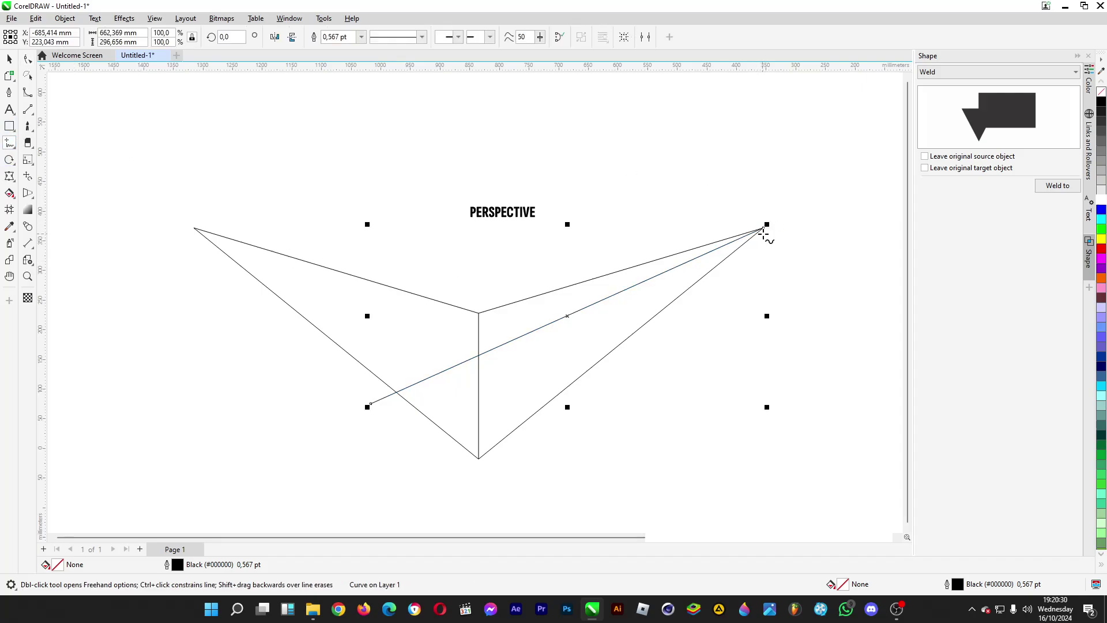
left_click(764, 228)
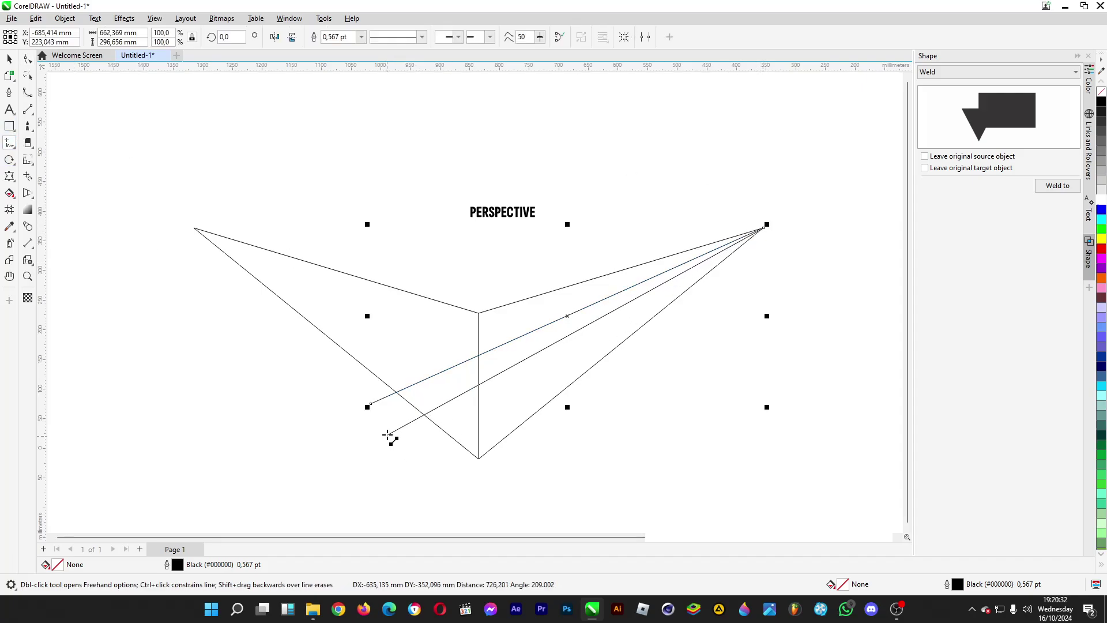
left_click(388, 433)
left_click(10, 60)
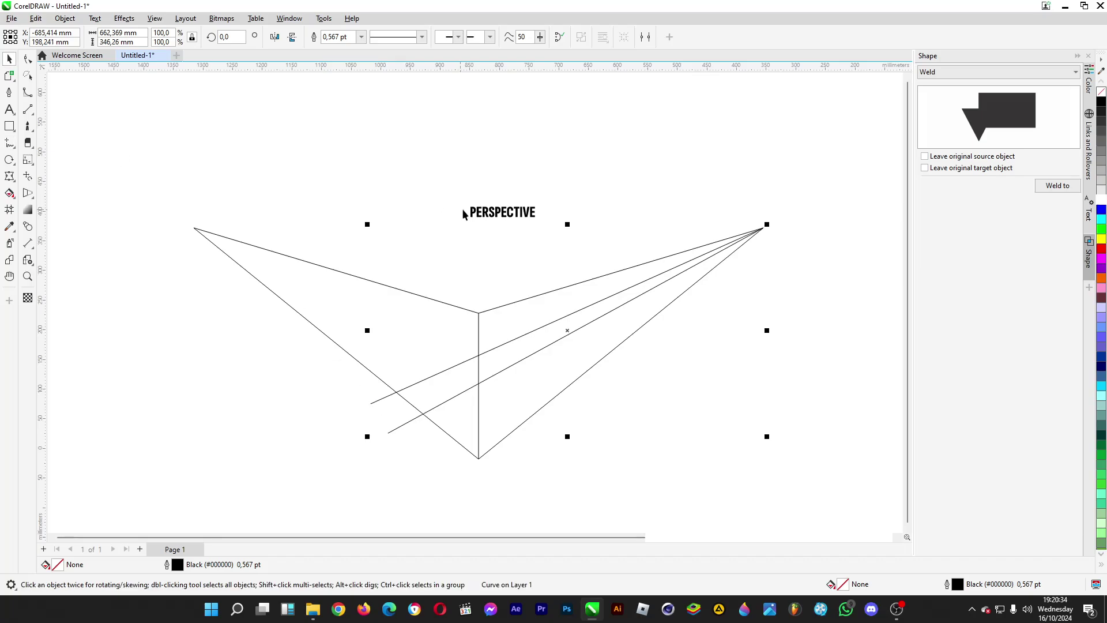
Enlarge the PERSPECTIVE text to about 237 mm wide and place it over the guides, starting at the vertical line
left_click(471, 212)
left_click_drag(540, 225, 606, 236)
left_click_drag(537, 229, 549, 382)
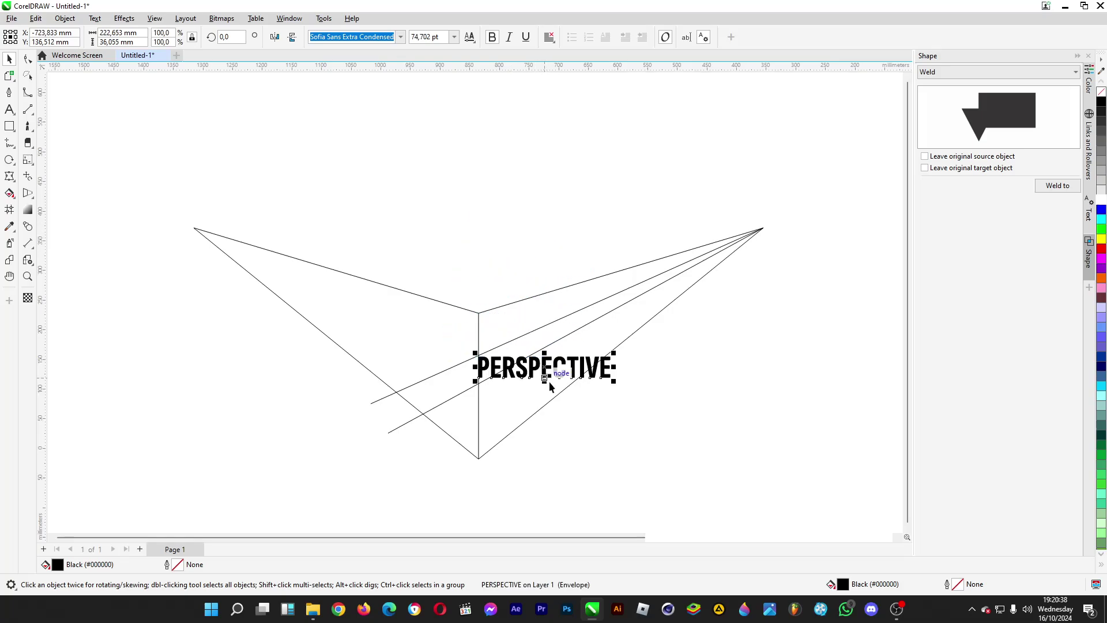
scroll(549, 381, "up", 1)
left_click_drag(461, 379, 452, 380)
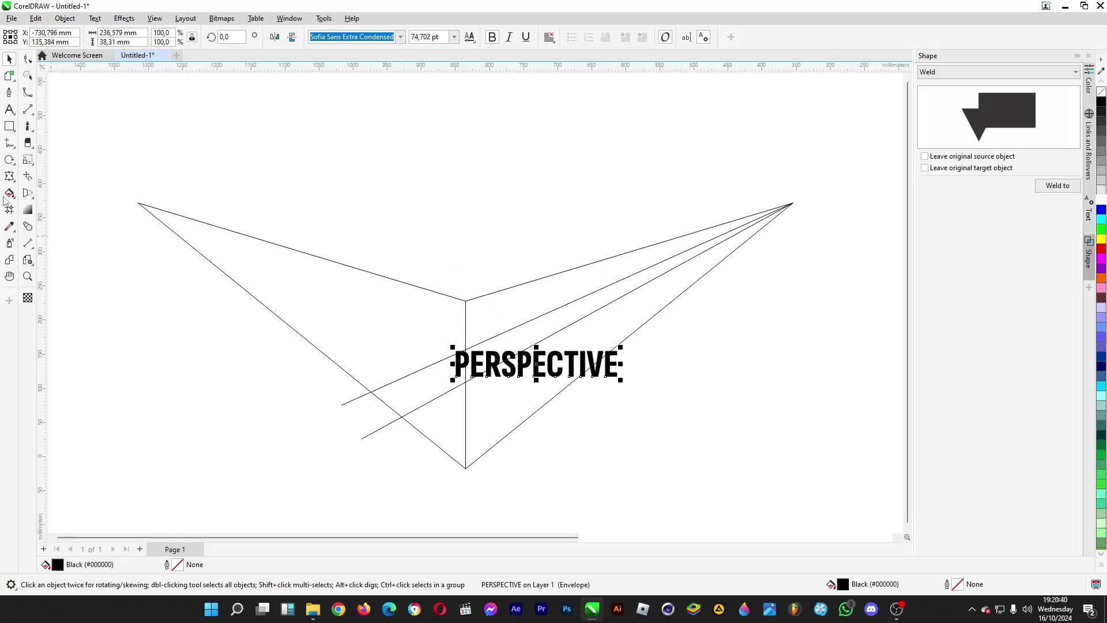
Draw two connected lines from the left vanishing point to the lower right-hand guide, one to its end, about 568 by 346 mm overall
left_click(161, 288)
key("F5")
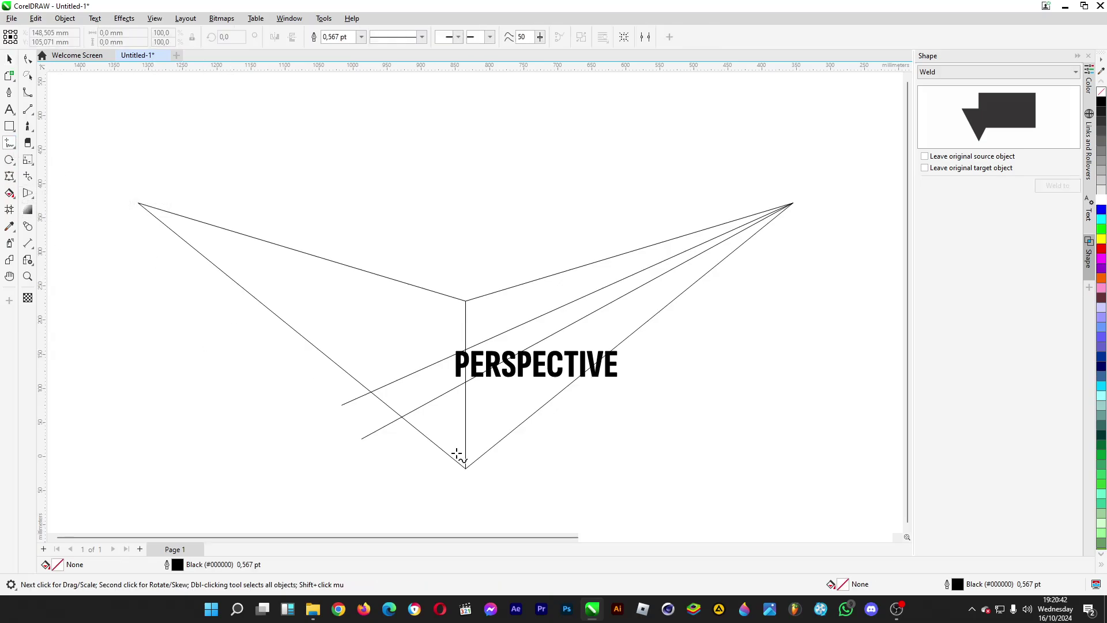
left_click(363, 440)
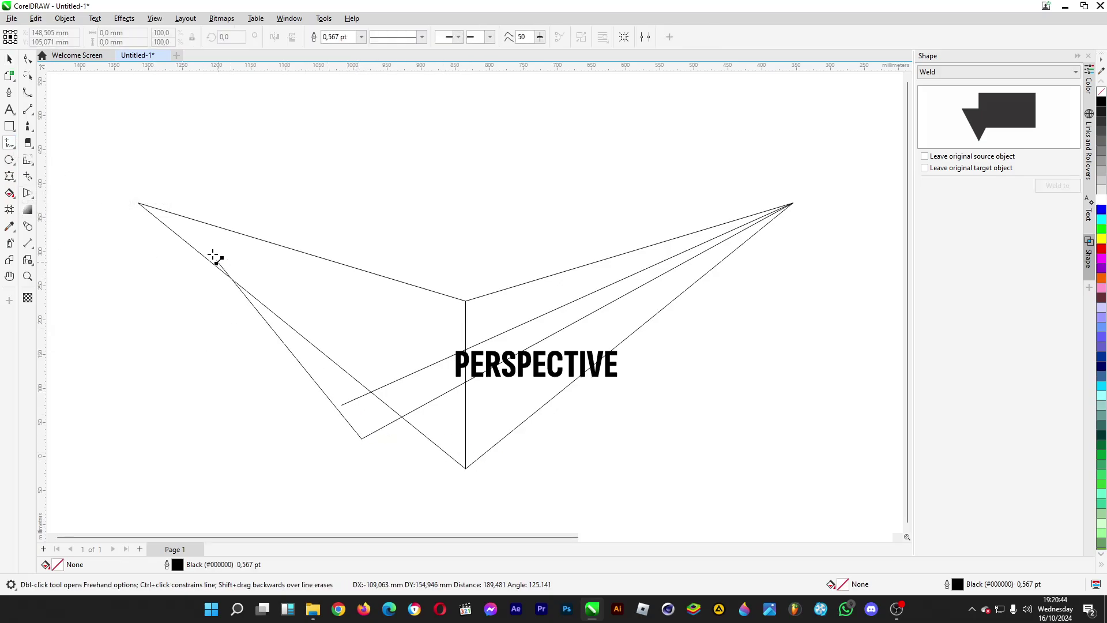
left_click(138, 203)
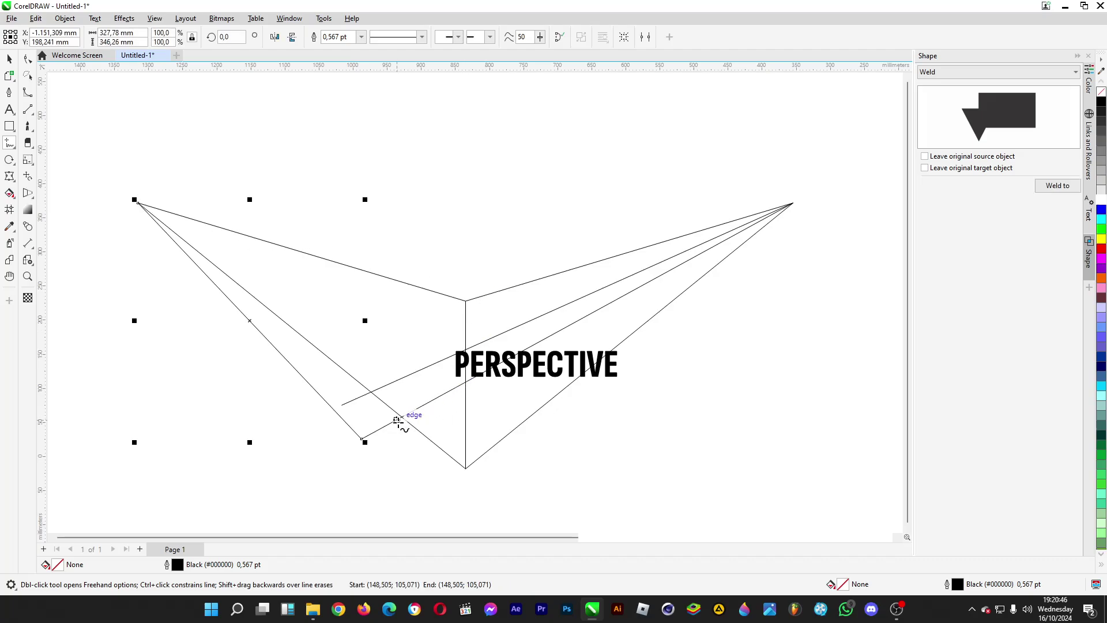
left_click(516, 347)
left_click(139, 202)
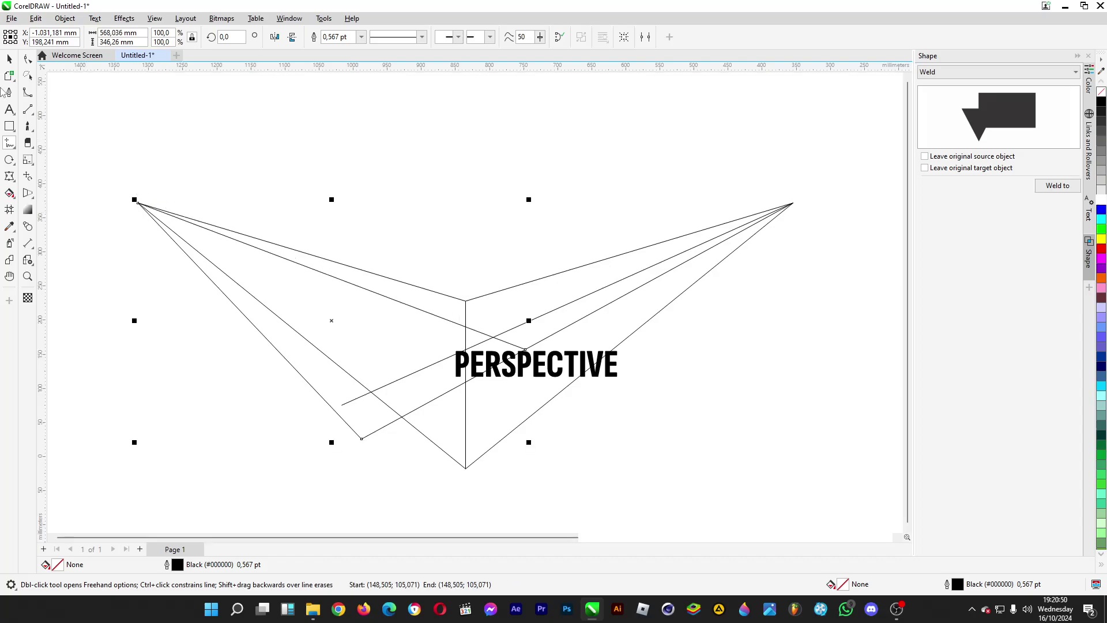
left_click(10, 58)
left_click(369, 180)
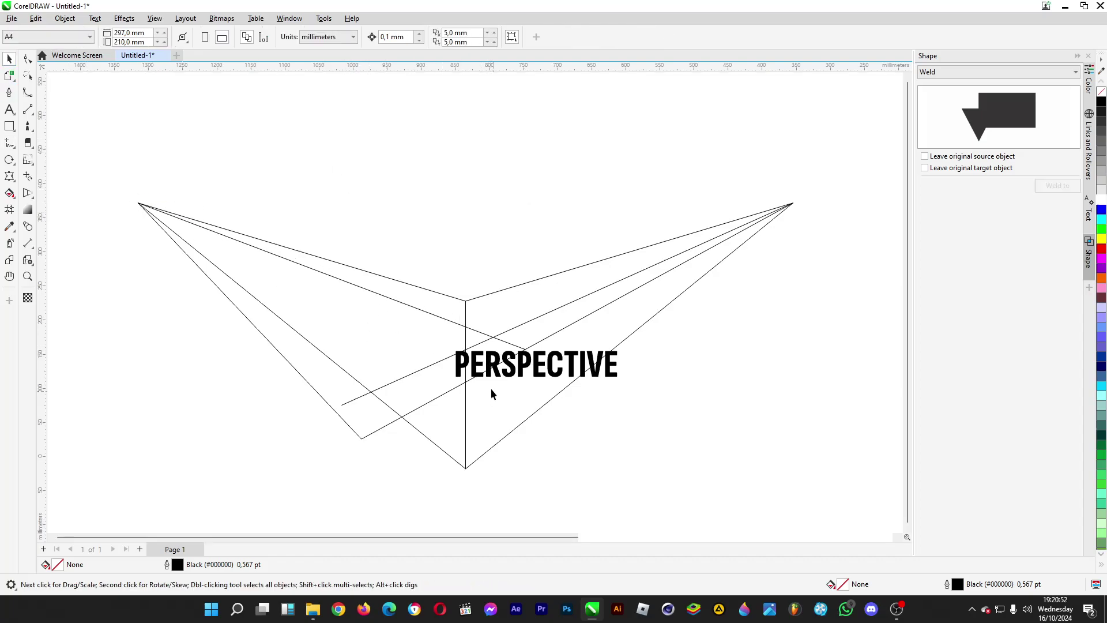
Extend the free end of the upper inner right-hand guide until it meets the lowest line from the left vanishing point
left_click(414, 374)
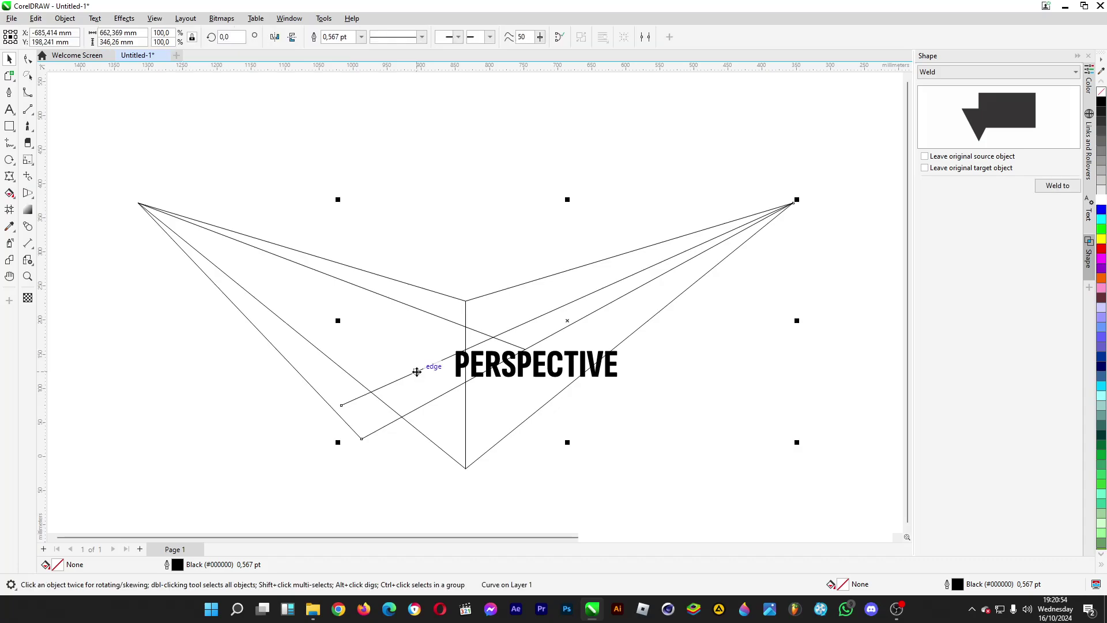
left_click(27, 59)
mouse_move(342, 410)
left_mouse_down()
mouse_move(326, 404)
mouse_move(334, 411)
left_mouse_up()
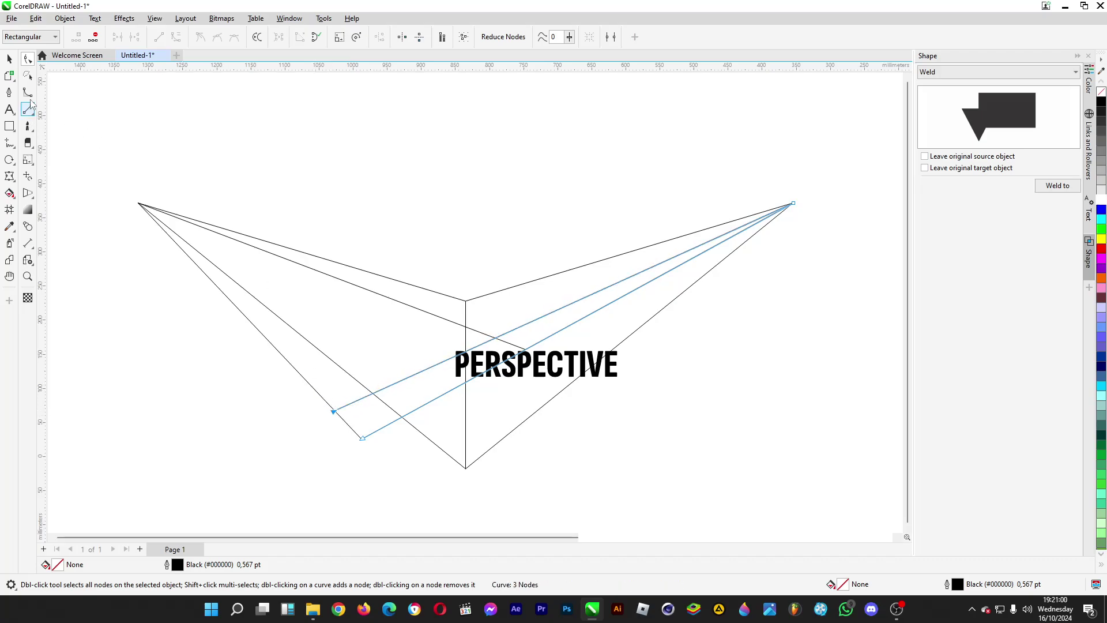
key("space")
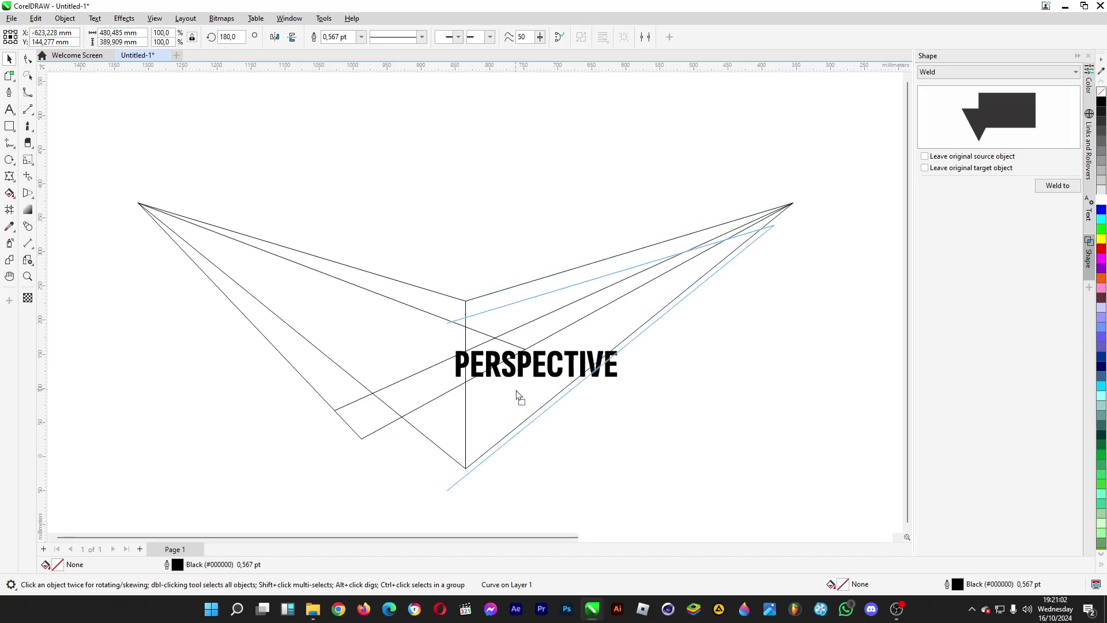
Reshape the PERSPECTIVE text's envelope by moving its four corners onto the intersections of the inner guide lines, forming a flat floor plane
left_click(582, 375)
left_click(607, 376)
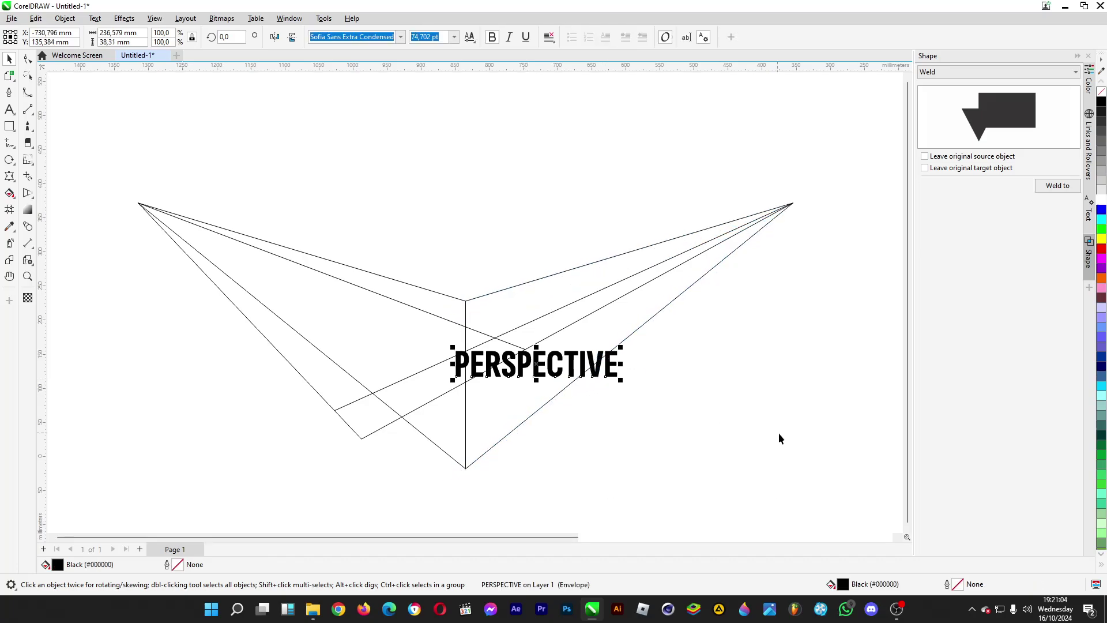
left_click(8, 177)
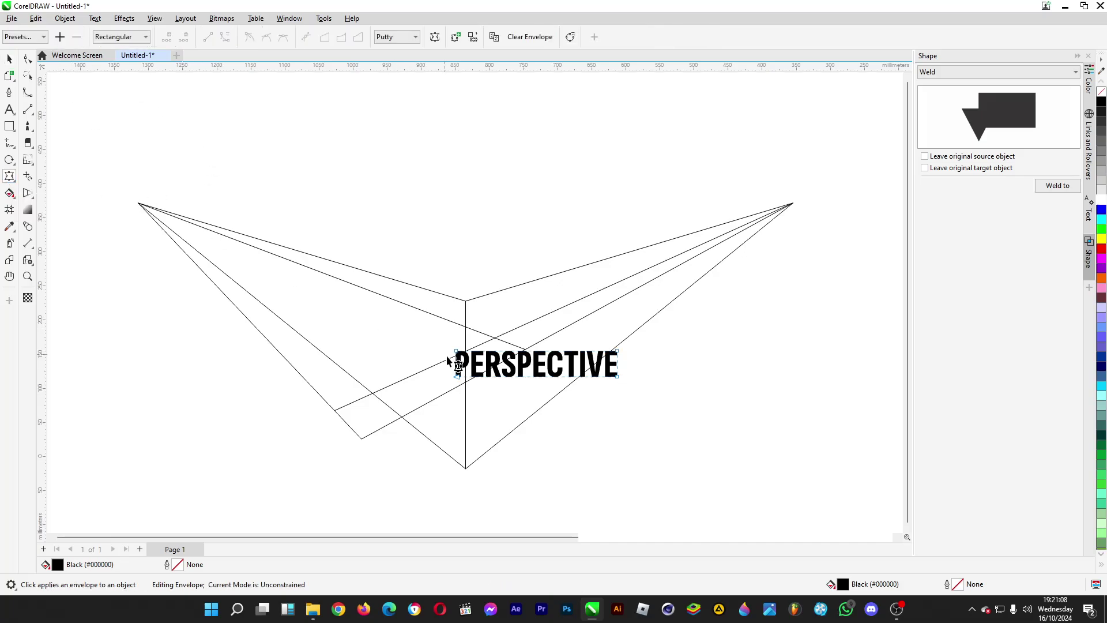
left_click_drag(457, 376, 342, 410)
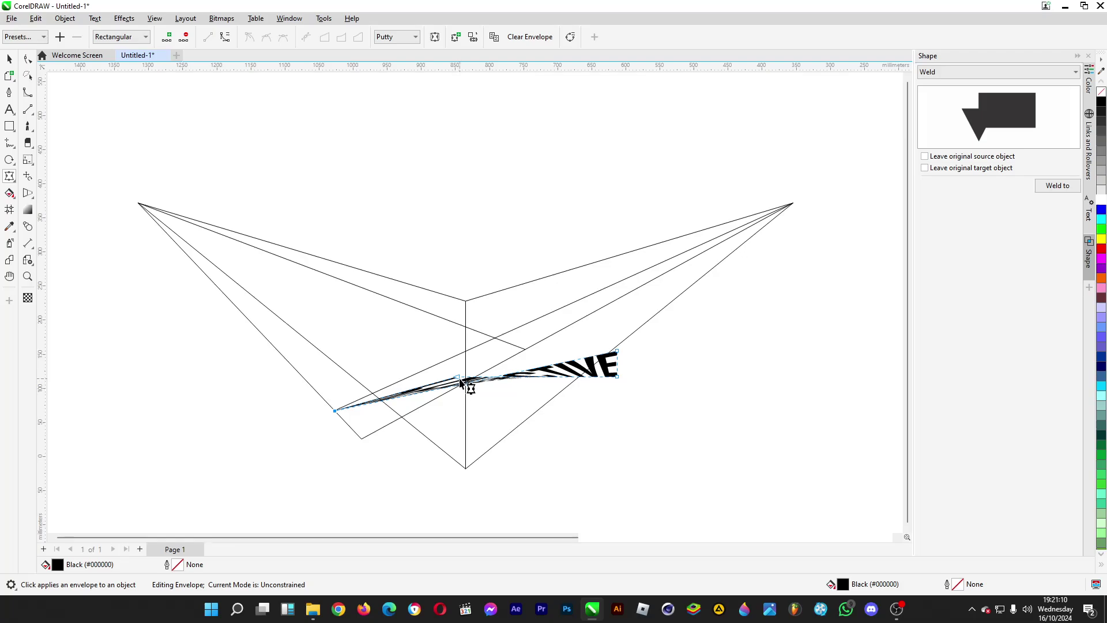
left_click(463, 382)
left_click_drag(457, 382, 362, 438)
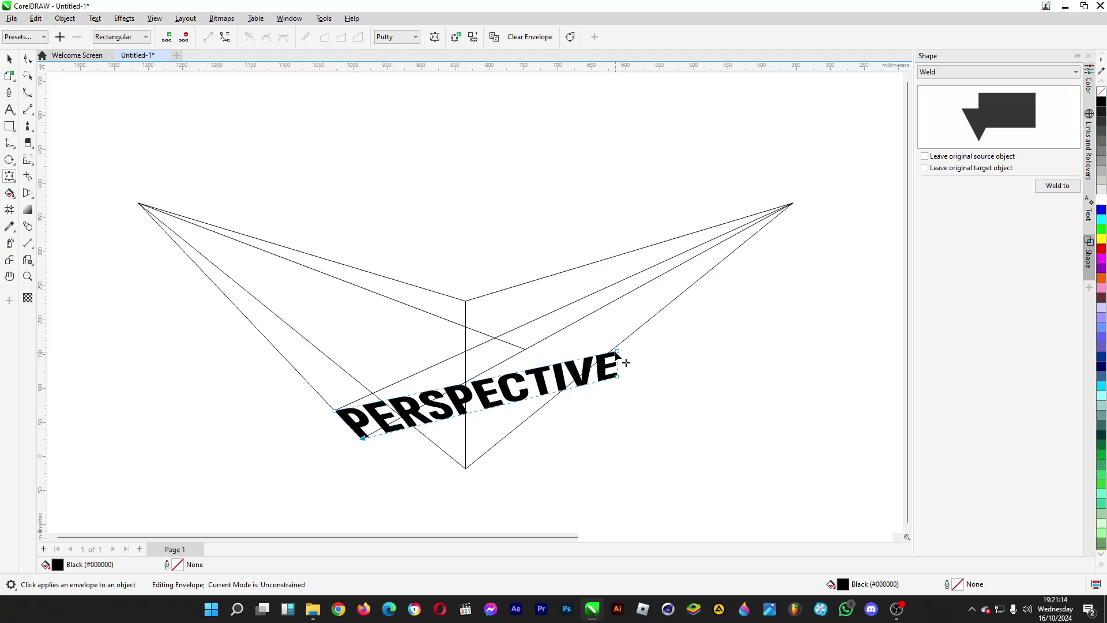
left_click_drag(617, 351, 495, 338)
left_click_drag(616, 378, 525, 349)
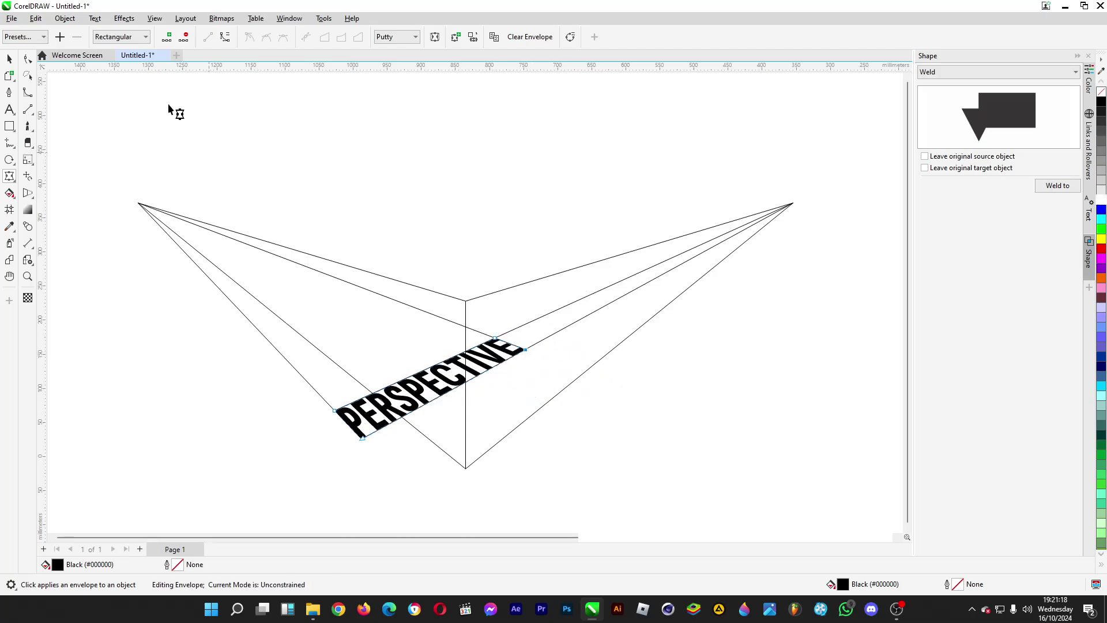
Pull the text envelope's four corners slightly inward to leave a small gap between the letters and the guide lines
left_click(9, 58)
scroll(410, 410, "up", 3)
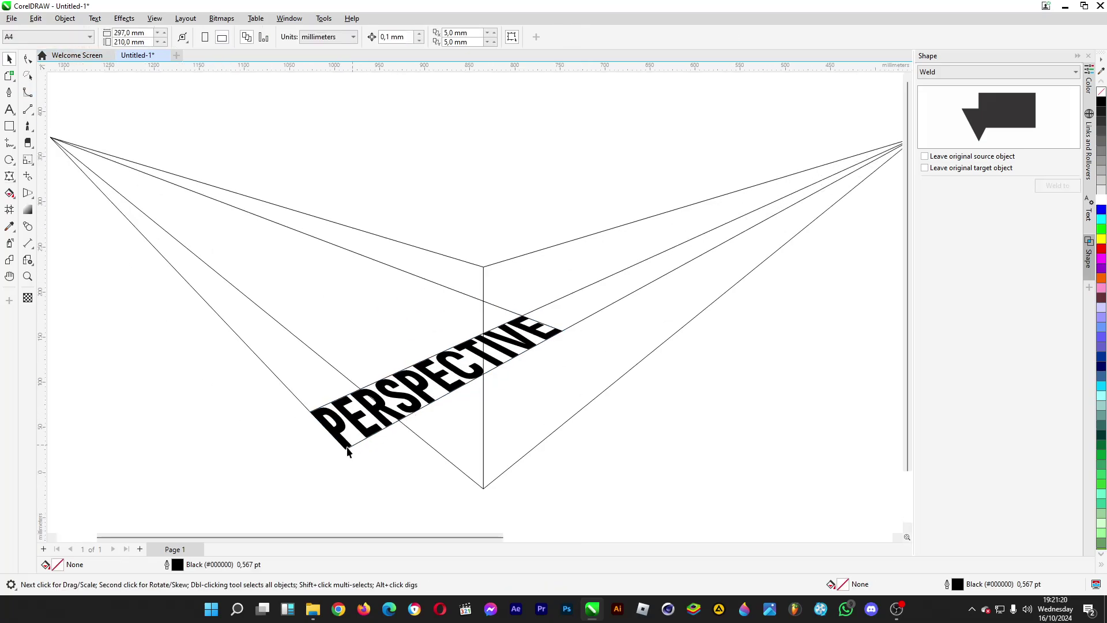
left_click(337, 432)
left_click(27, 58)
left_click(277, 374)
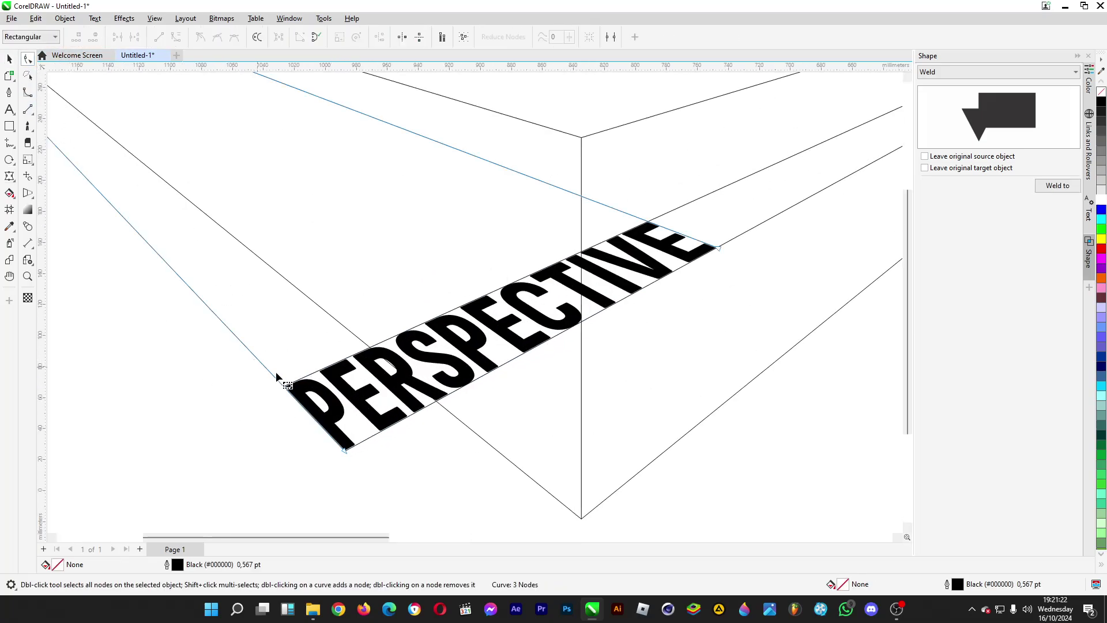
key("ctrl+F7")
left_click(293, 395)
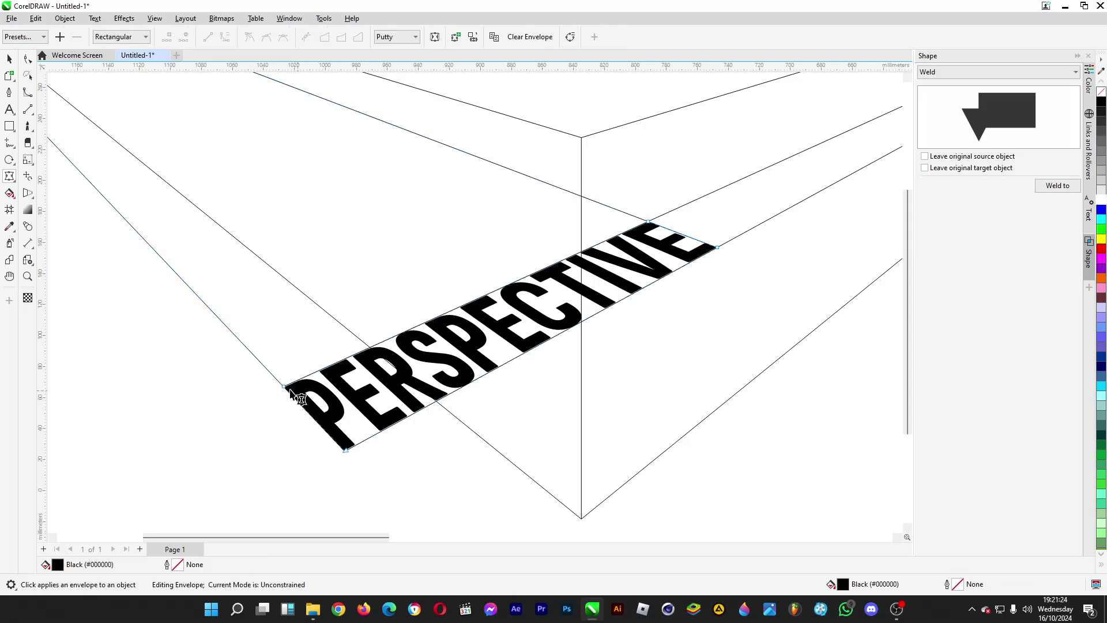
left_click_drag(289, 391, 291, 395)
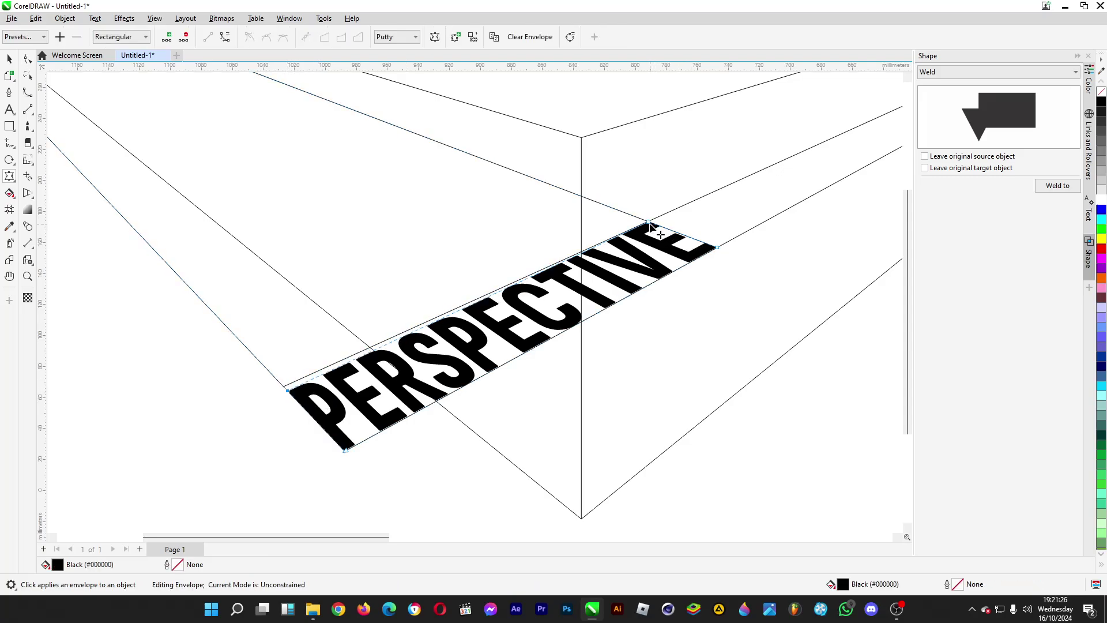
left_click_drag(649, 225, 653, 226)
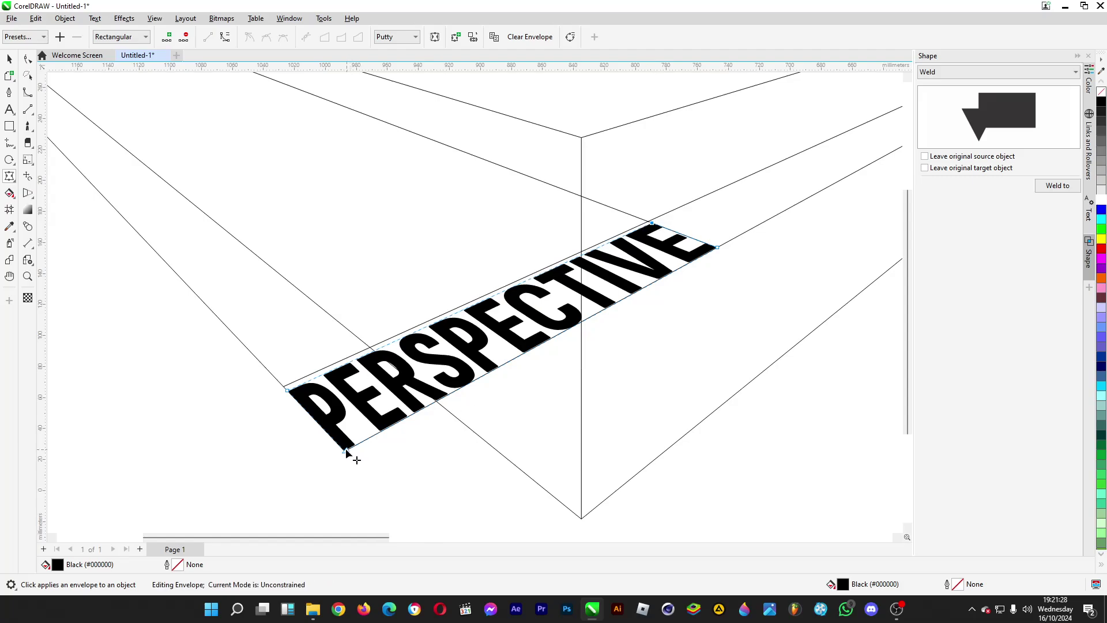
left_click_drag(345, 448, 343, 447)
left_click_drag(716, 246, 710, 246)
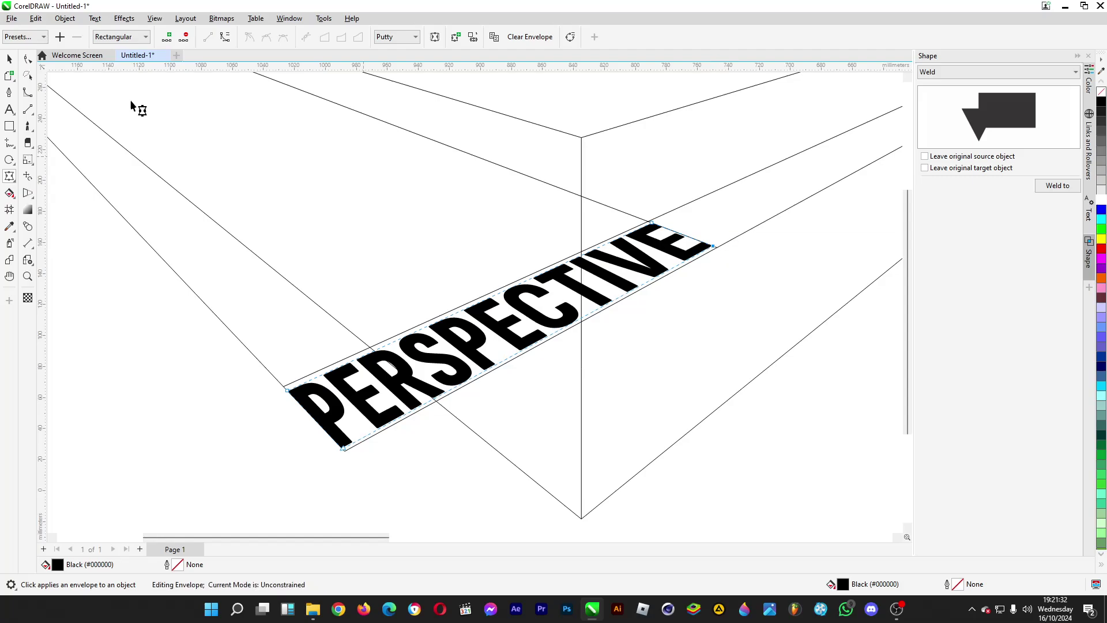
left_click(10, 61)
Draw a guide line from the right vanishing point passing above the text, spanning about 733 by 266 mm
scroll(447, 330, "down", 2)
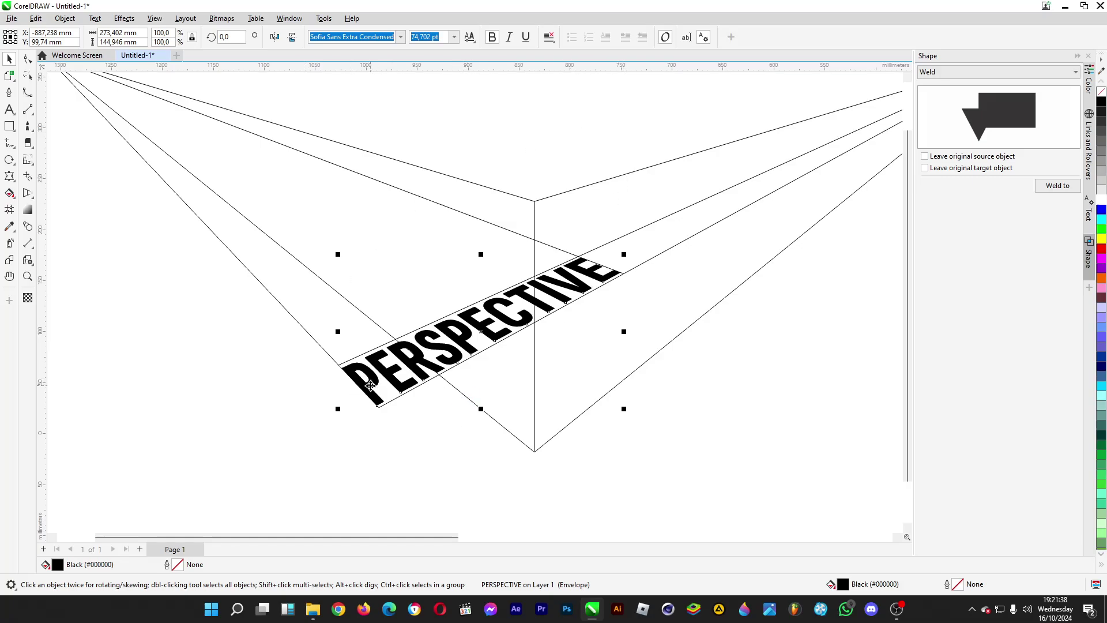
scroll(227, 394, "down", 2)
left_click(226, 392)
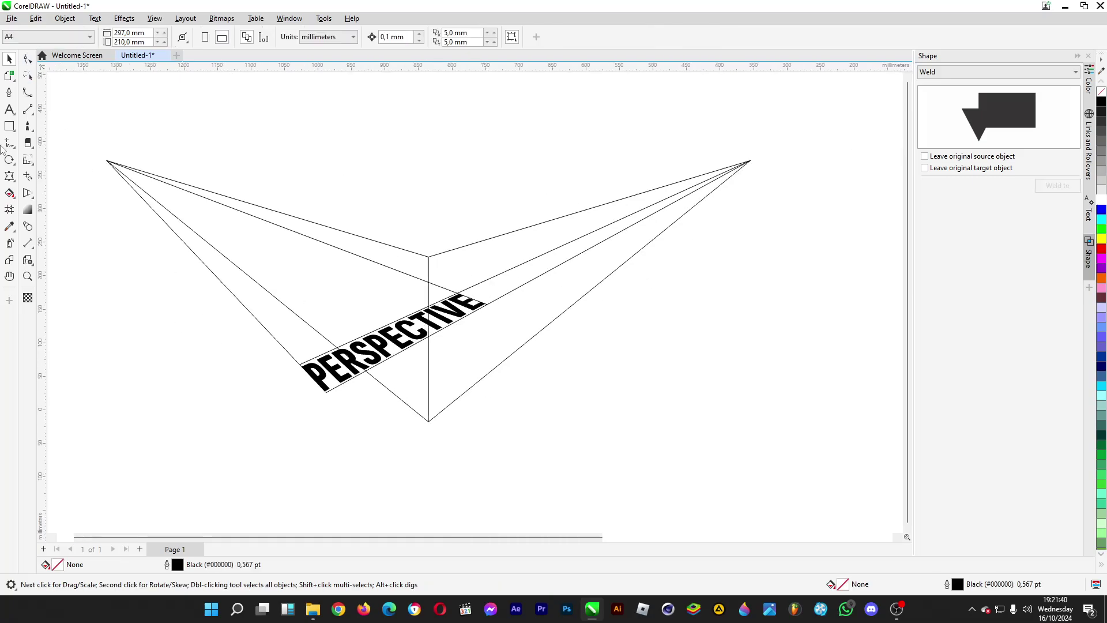
left_click(10, 142)
left_click(747, 162)
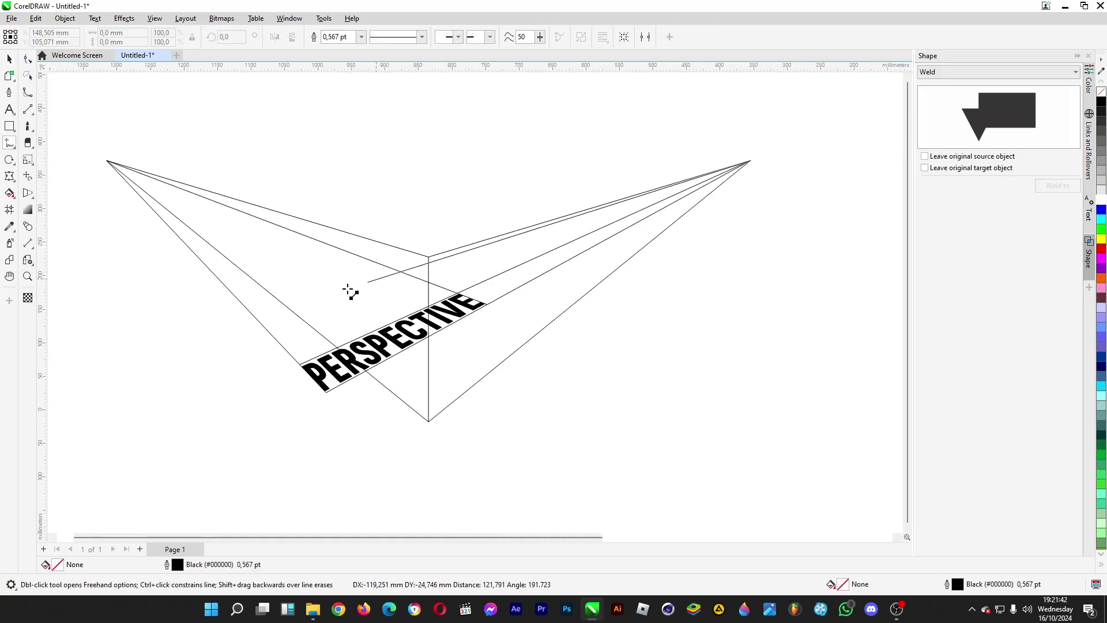
left_click(256, 340)
key("space")
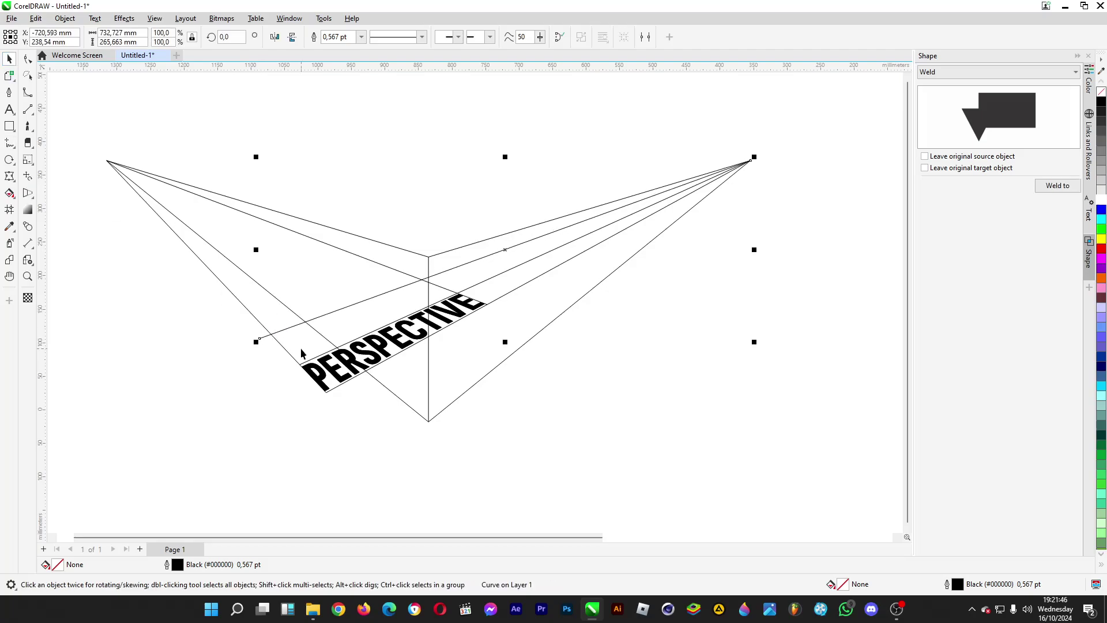
Duplicate the PERSPECTIVE text and reshape the copy's envelope as an upright wall between the newest guide and the floor text's upper edge
left_click(311, 366)
key("ctrl+d")
left_click_drag(312, 367, 273, 389)
key("ctrl+F7")
scroll(336, 340, "up", 1)
scroll(336, 339, "up", 1)
mouse_move(262, 305)
left_mouse_down()
mouse_move(275, 321)
mouse_move(275, 294)
mouse_move(275, 315)
left_mouse_up()
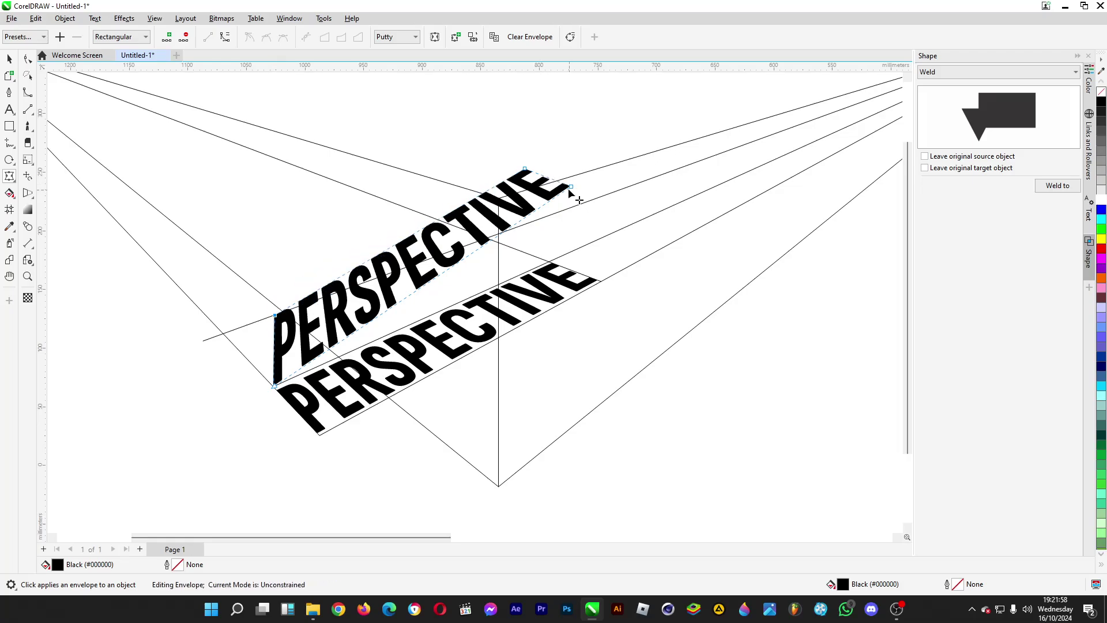
left_click_drag(571, 188, 549, 263)
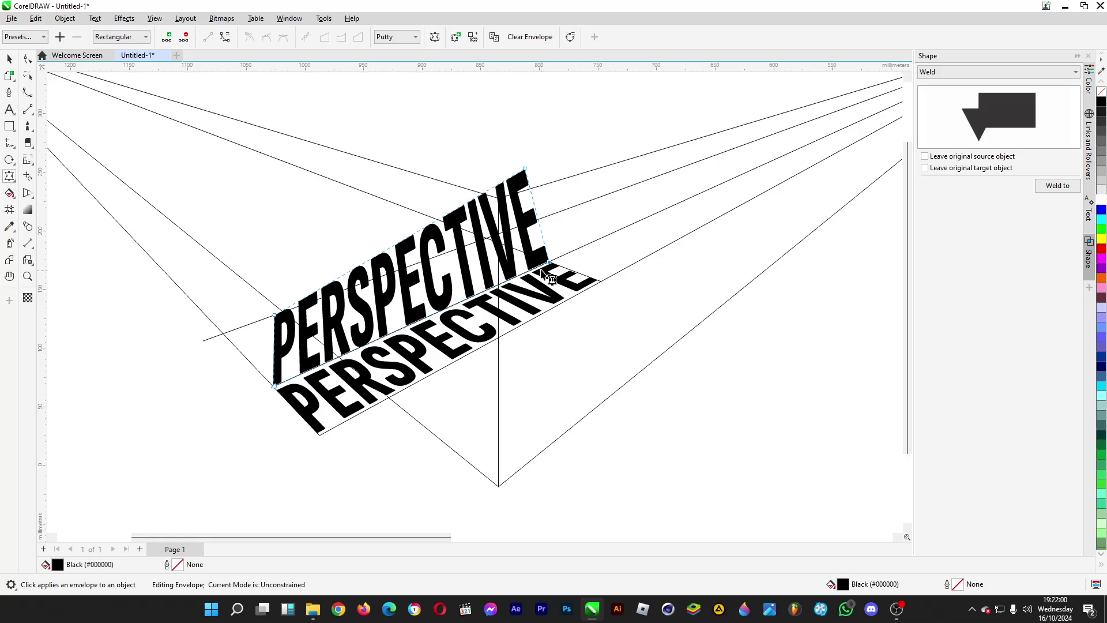
left_click_drag(524, 168, 551, 215)
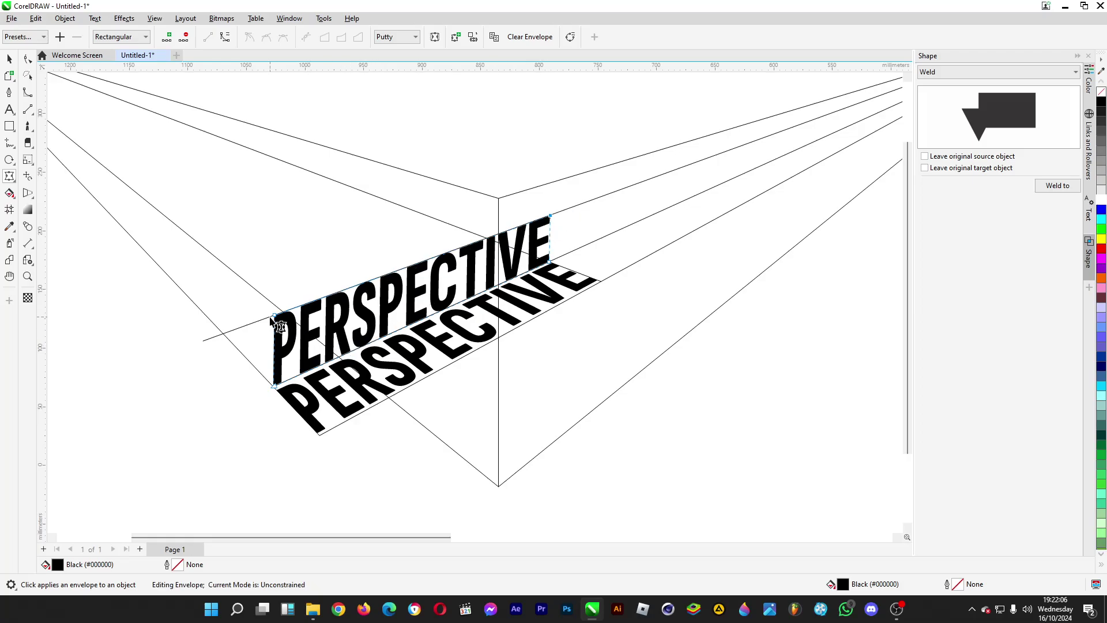
Nudge the upright text's upper envelope corners slightly below the guide line
left_click_drag(275, 314, 275, 317)
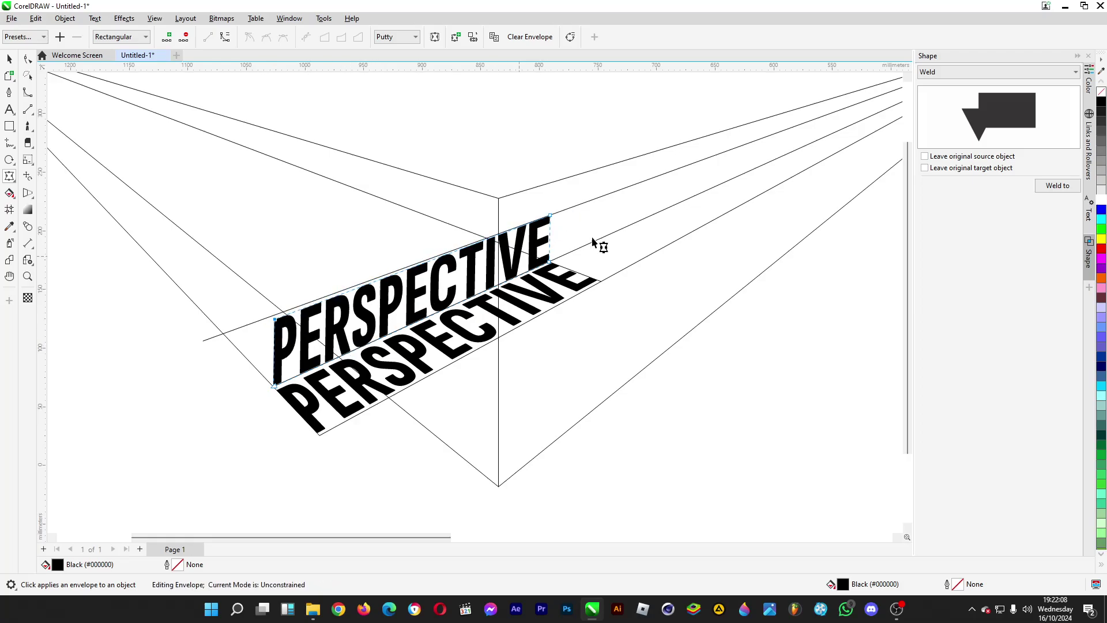
left_click_drag(551, 216, 552, 222)
left_click(9, 58)
left_click(247, 408)
Draw another guide line from the right vanishing point passing above the upright text, spanning about 798 by 227 mm
scroll(346, 380, "down", 5)
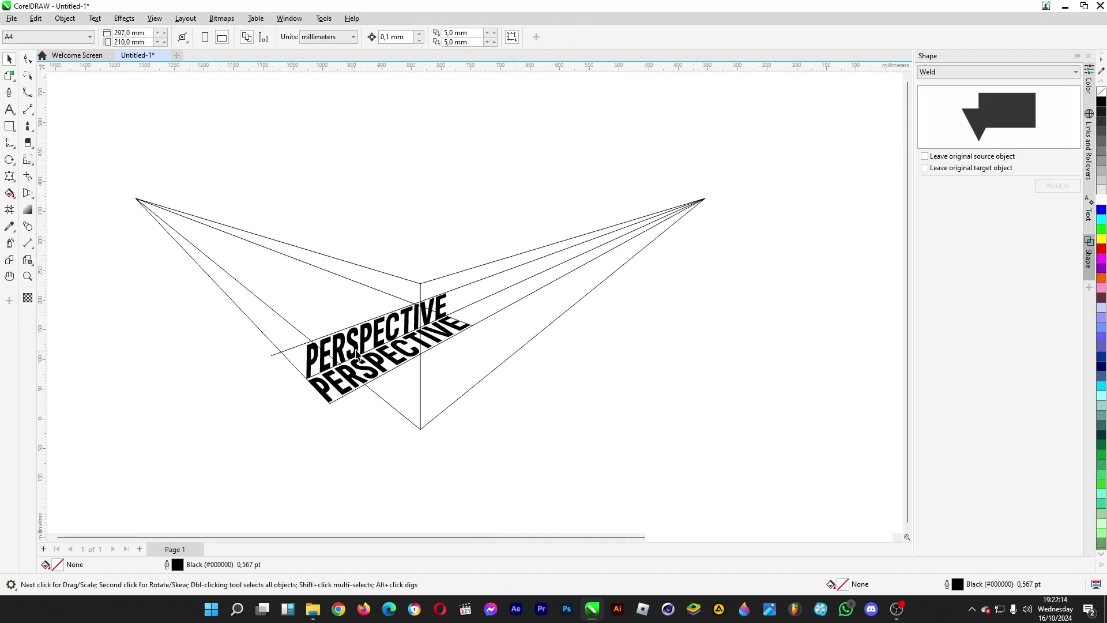
scroll(406, 379, "up", 4)
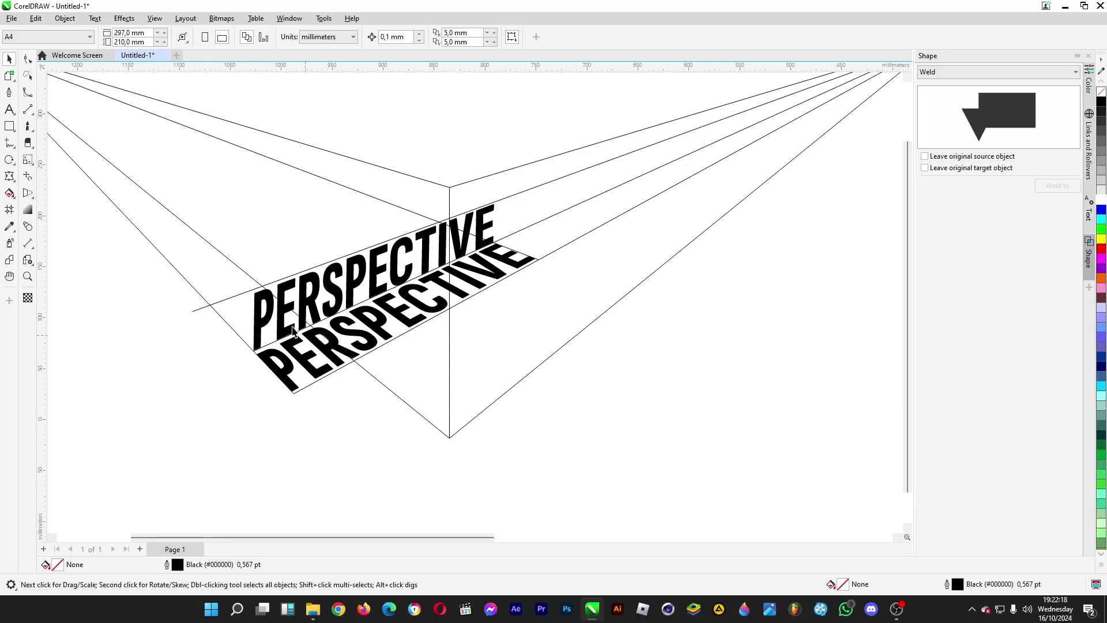
left_click(9, 142)
scroll(349, 353, "down", 2)
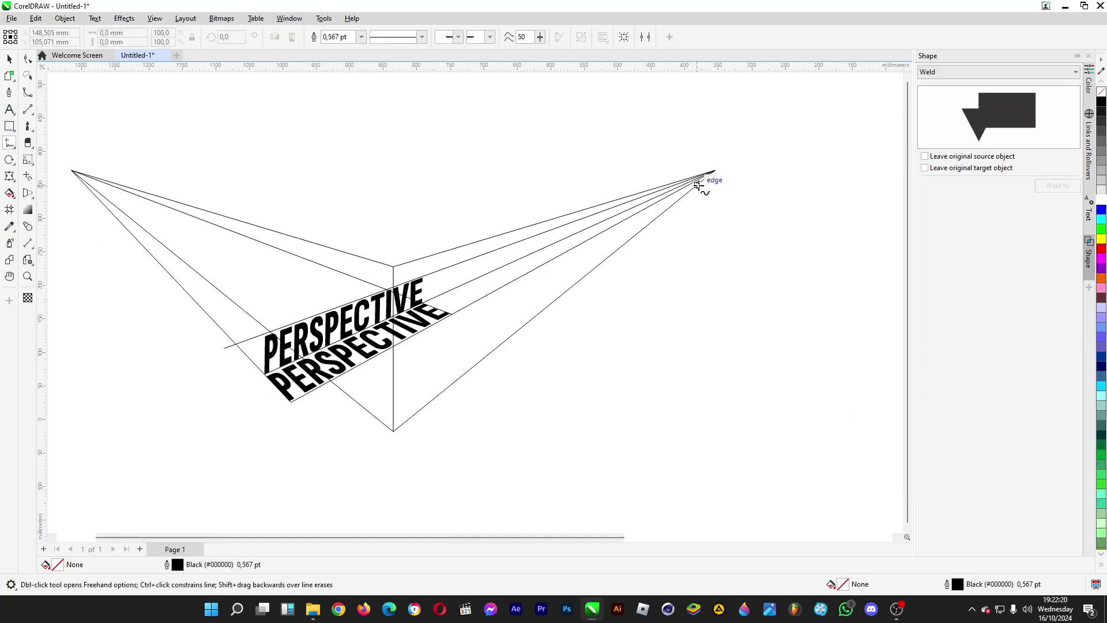
left_click(715, 170)
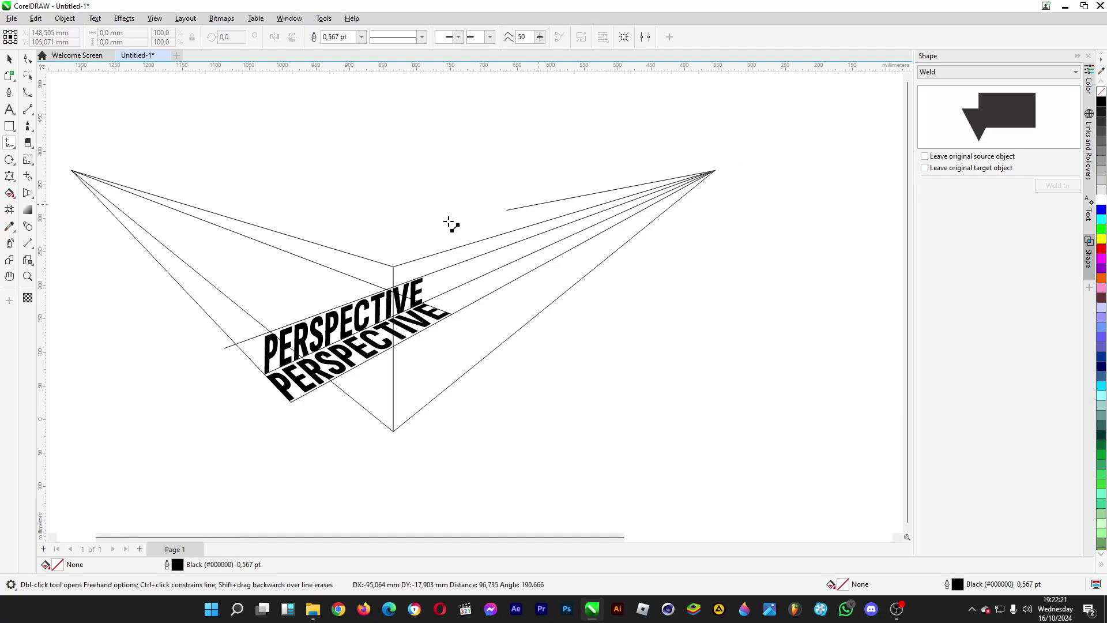
left_click(181, 324)
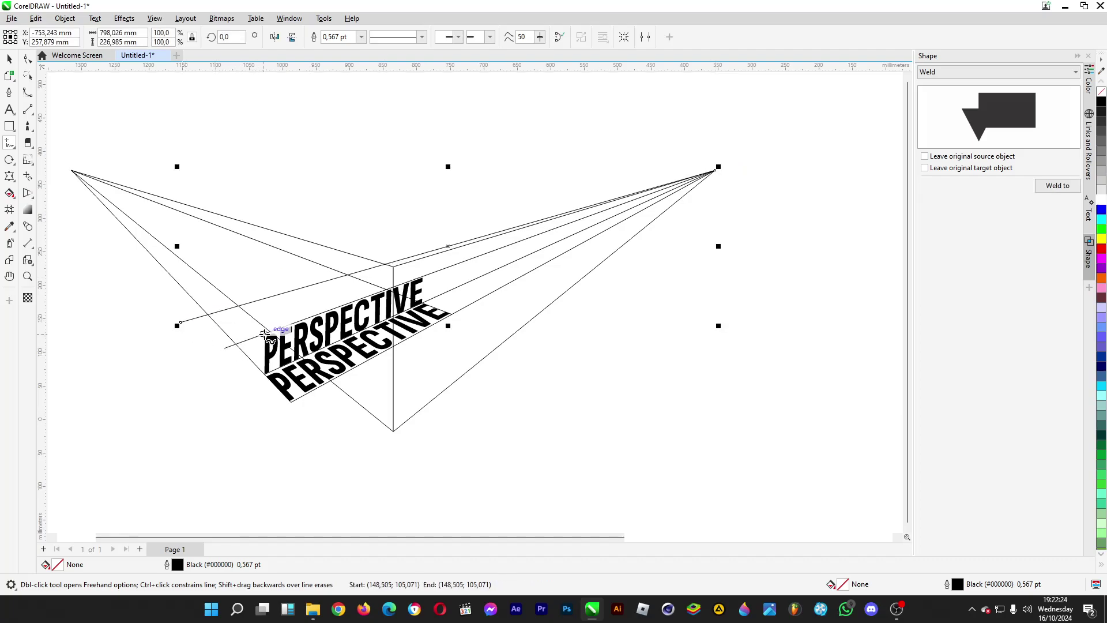
Draw two connected lines from the left vanishing point to the upright text's upper corners, about 524 by 244 mm overall
double_click(71, 170)
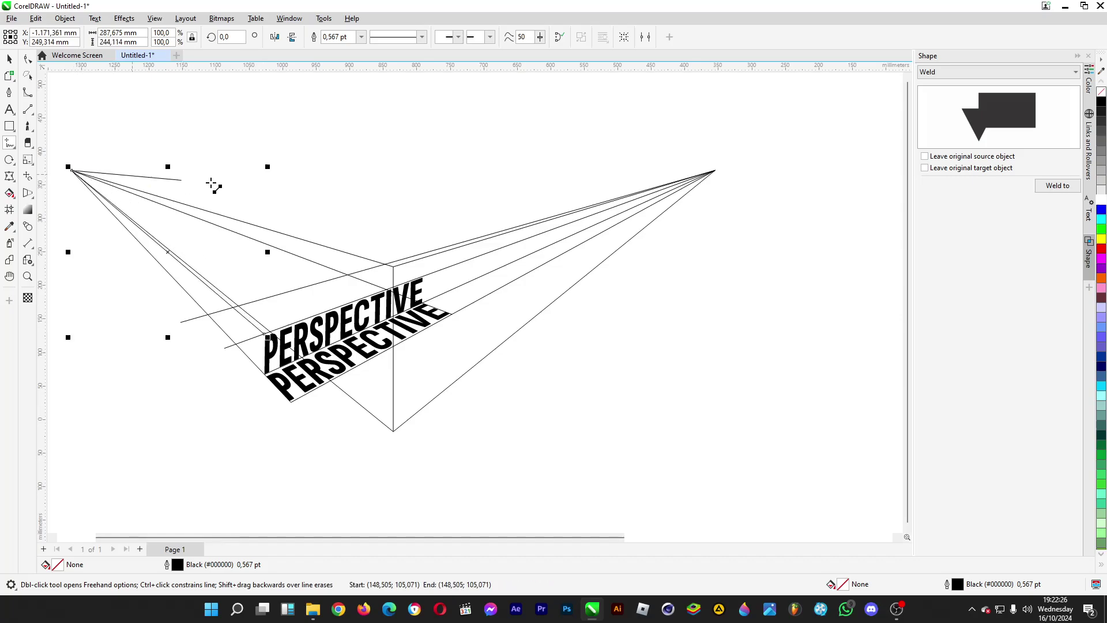
left_click(423, 278)
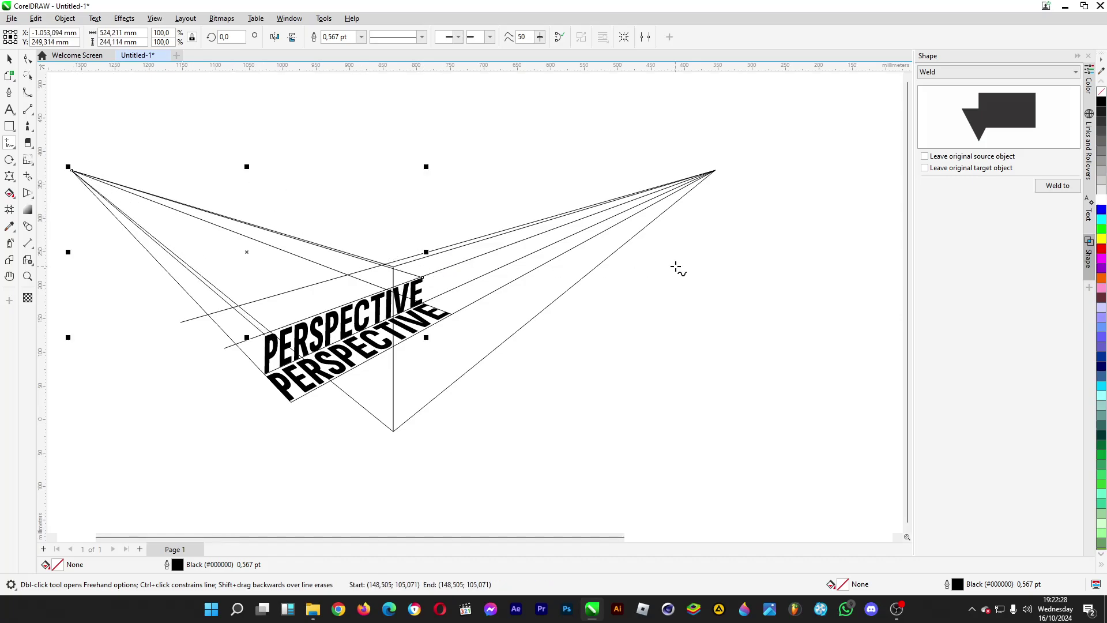
left_click(9, 58)
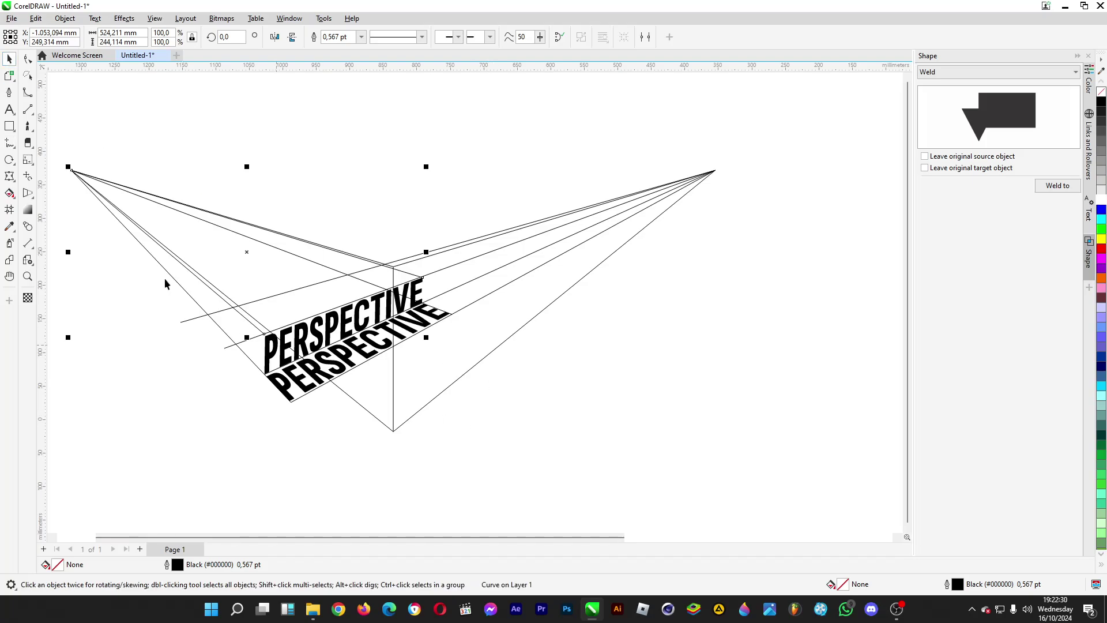
Duplicate the floor PERSPECTIVE text, place the copy above the upright text, and open its envelope for editing
left_click(329, 164)
scroll(346, 248, "up", 2)
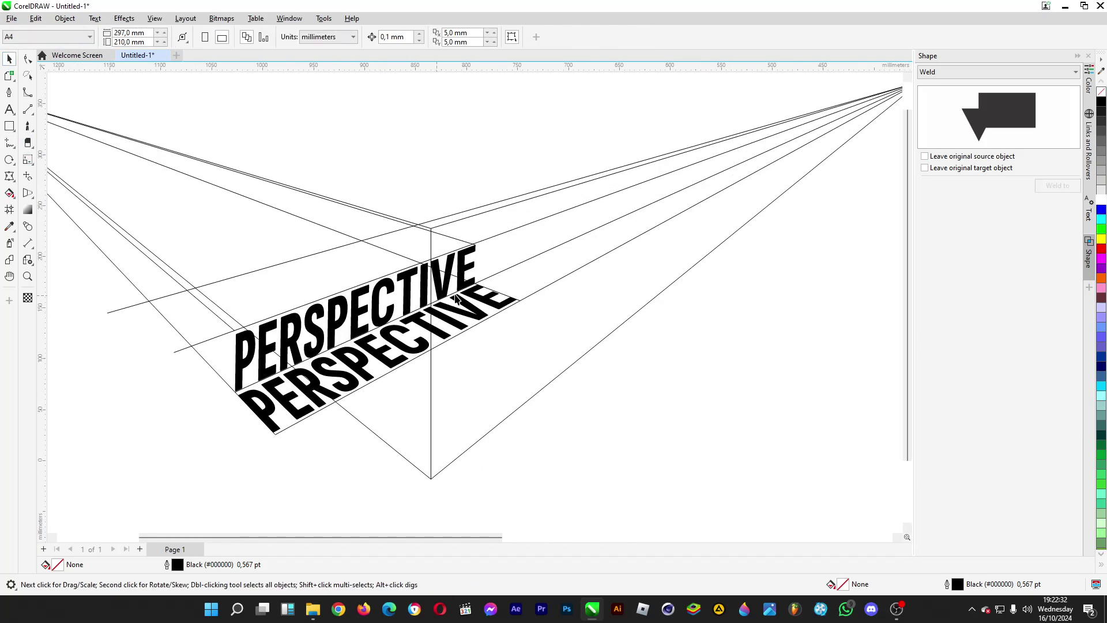
left_click(495, 301)
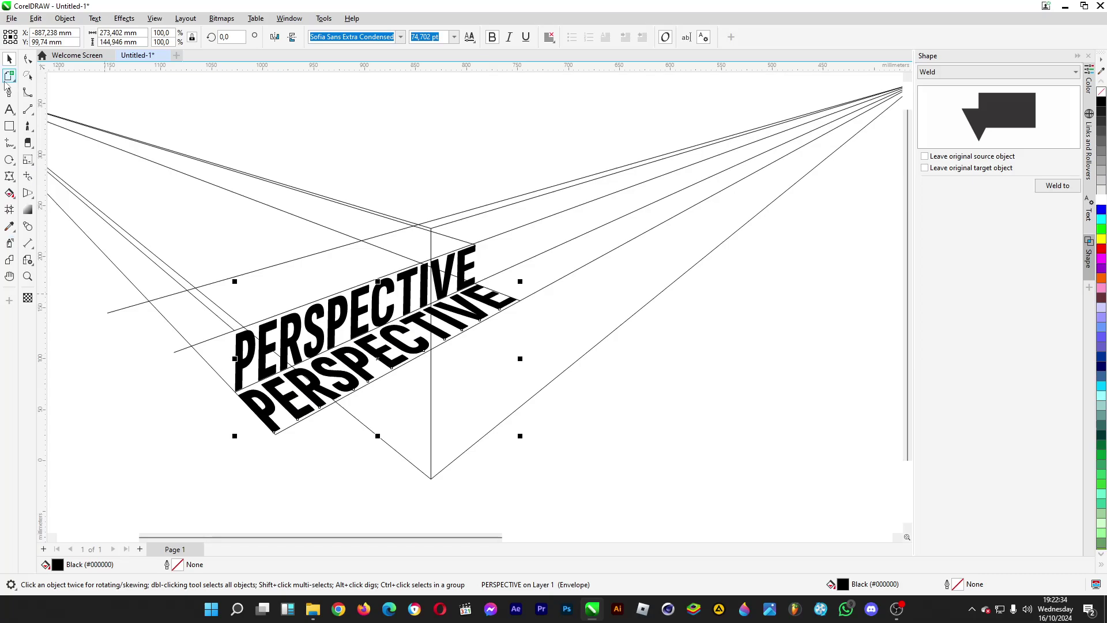
left_click(10, 177)
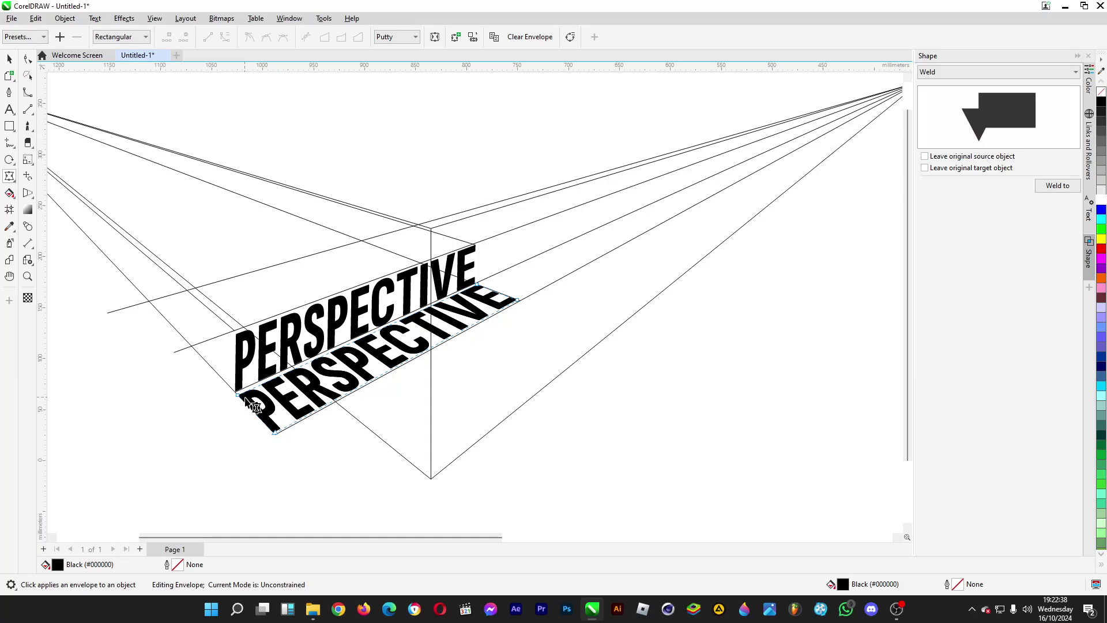
left_click(9, 58)
left_click_drag(288, 406, 252, 300)
left_click(10, 176)
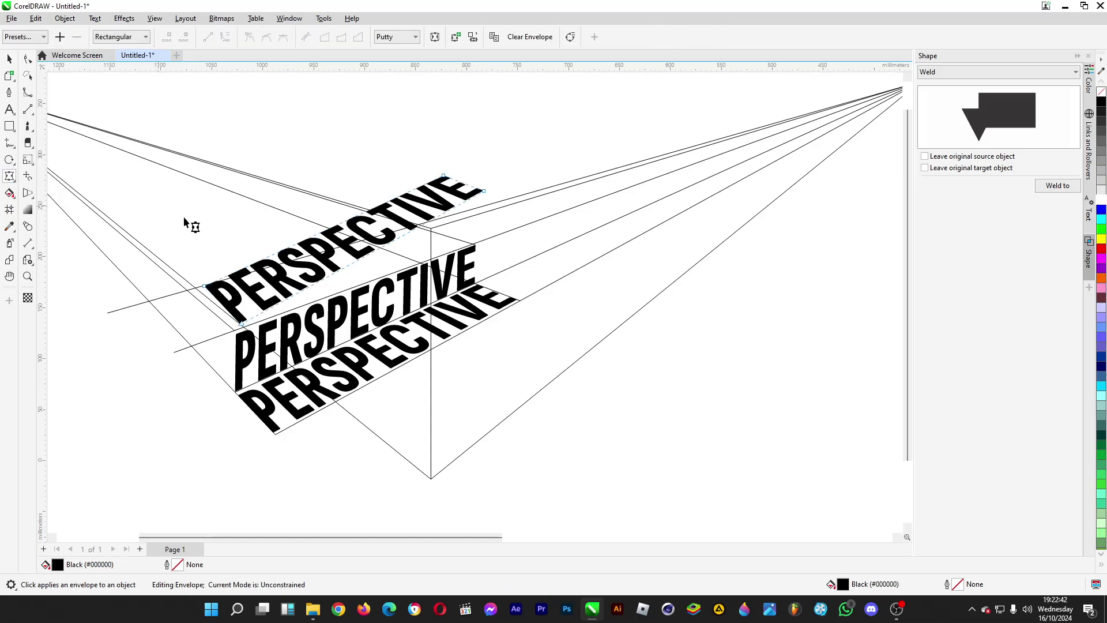
Reshape the copy's envelope into an upper plane spanning from the upright text's top edge to the highest guide from the right vanishing point
left_click_drag(206, 286, 188, 290)
left_click_drag(243, 326, 237, 330)
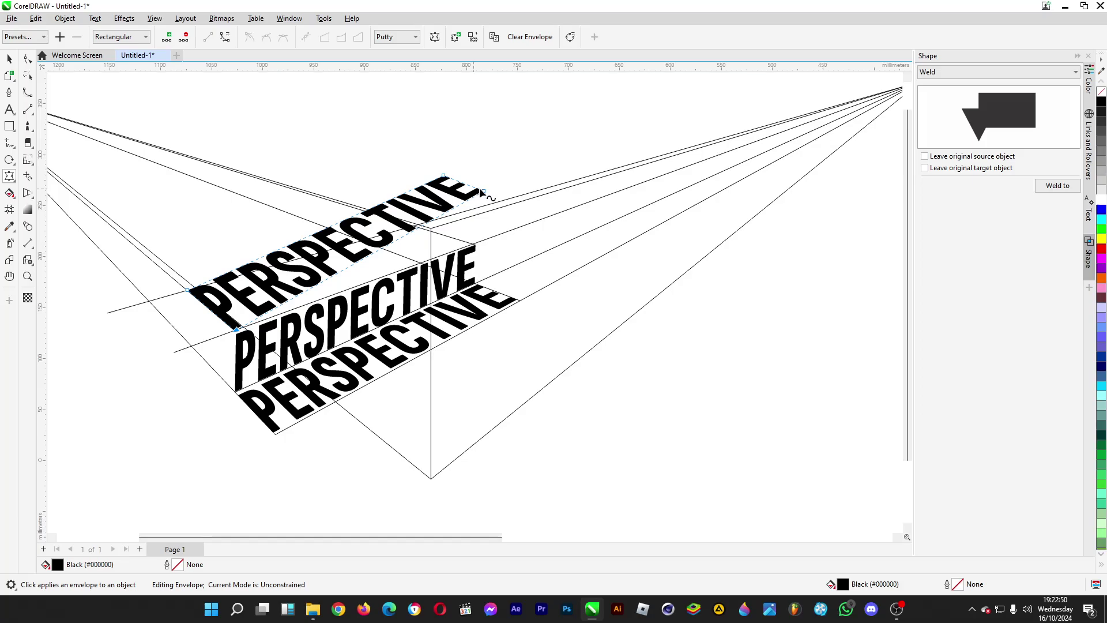
left_click_drag(483, 191, 474, 245)
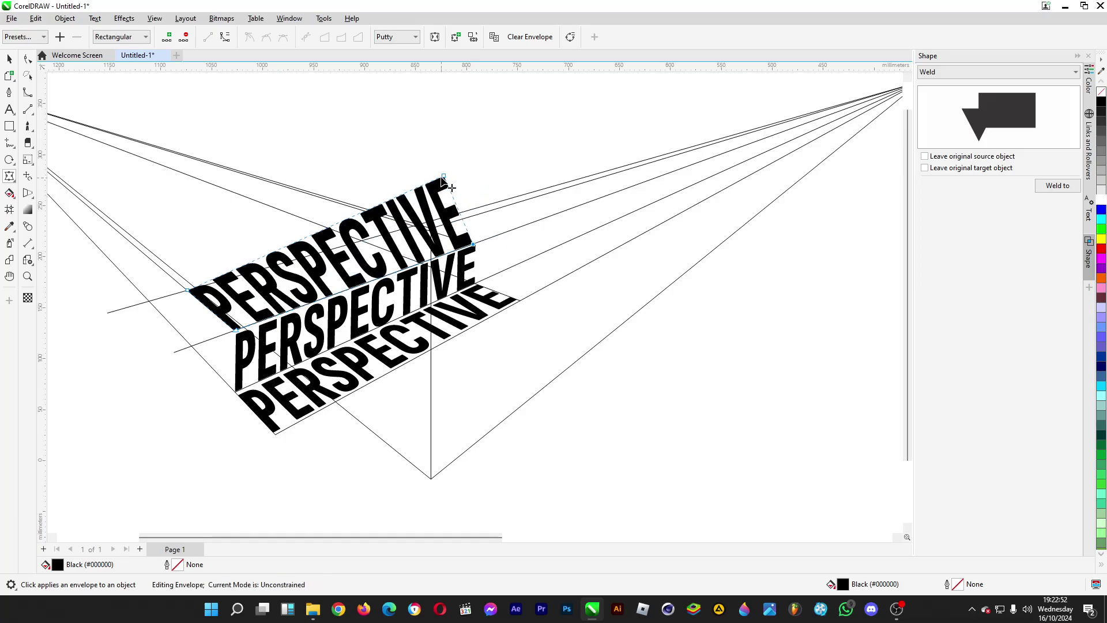
left_click_drag(443, 175, 414, 229)
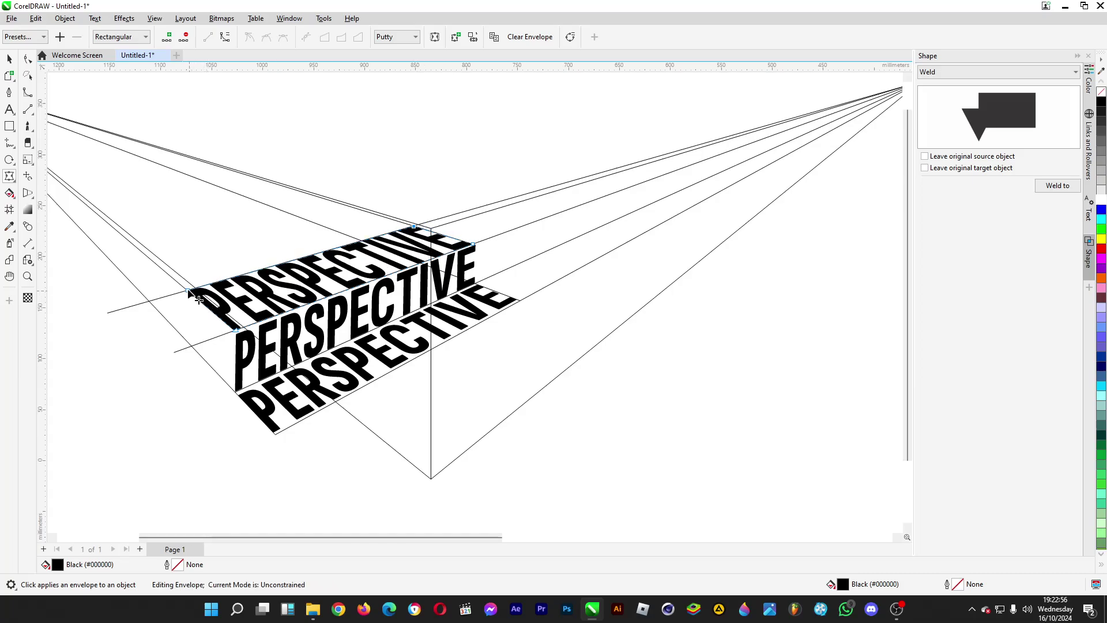
left_click_drag(188, 290, 196, 297)
left_click_drag(420, 227, 424, 231)
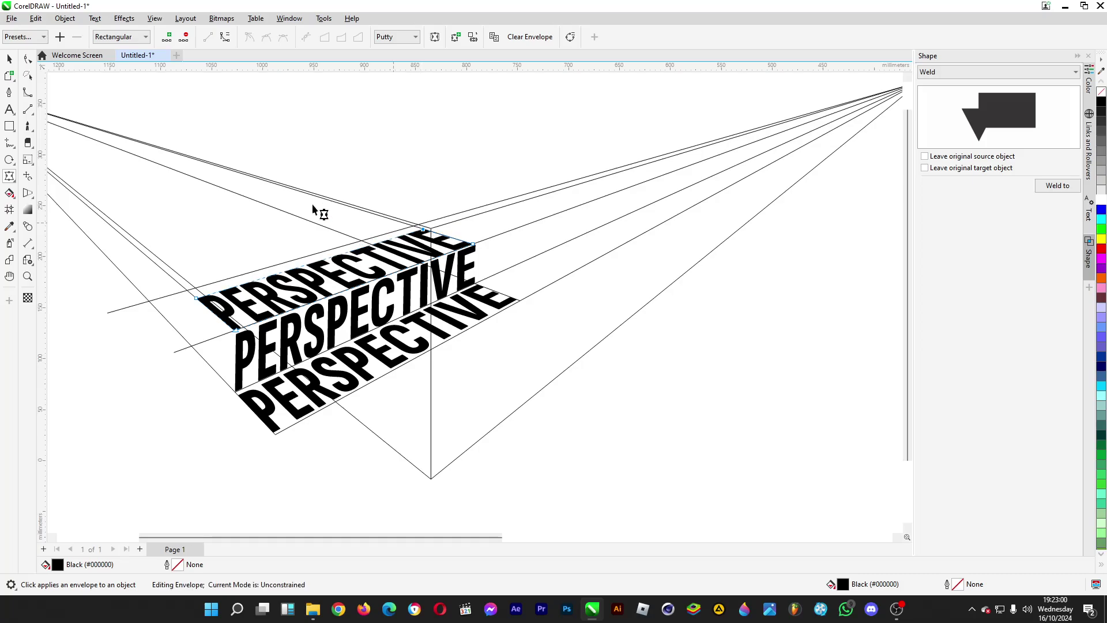
Select the three PERSPECTIVE texts and move them down and to the right, clear of the guide lines
left_click(9, 58)
scroll(343, 300, "down", 4)
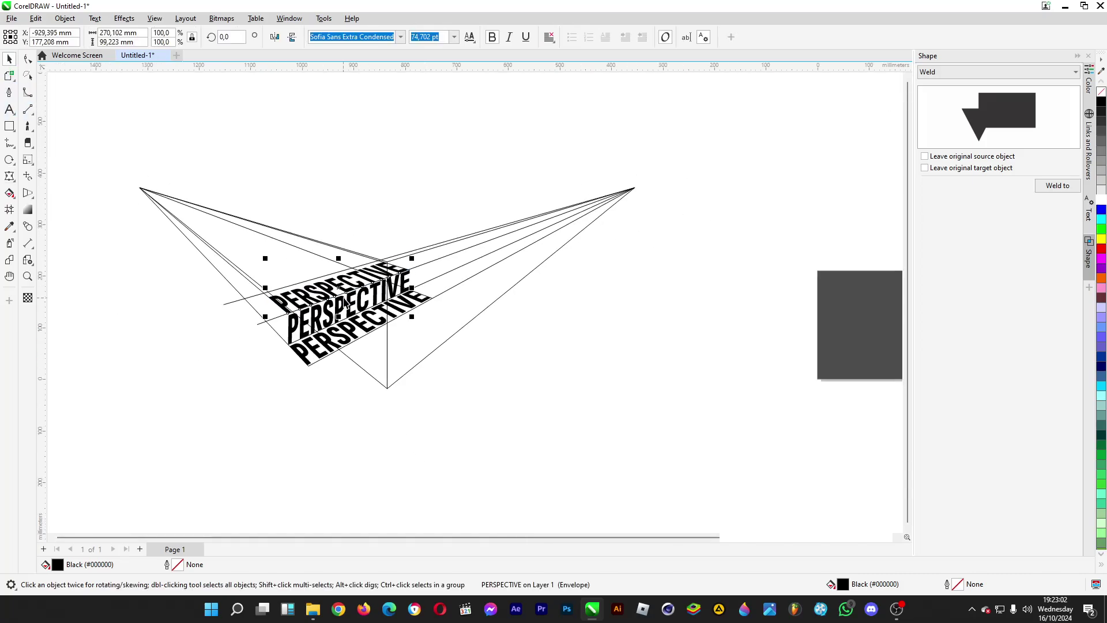
left_click(306, 364)
left_click_drag(284, 372, 406, 249)
left_click_drag(375, 314, 436, 421)
Delete the stray vertical line moved along with the texts and weld the three PERSPECTIVE texts into one object
left_click(527, 398)
left_click(521, 397)
key("Delete")
left_click(1057, 185)
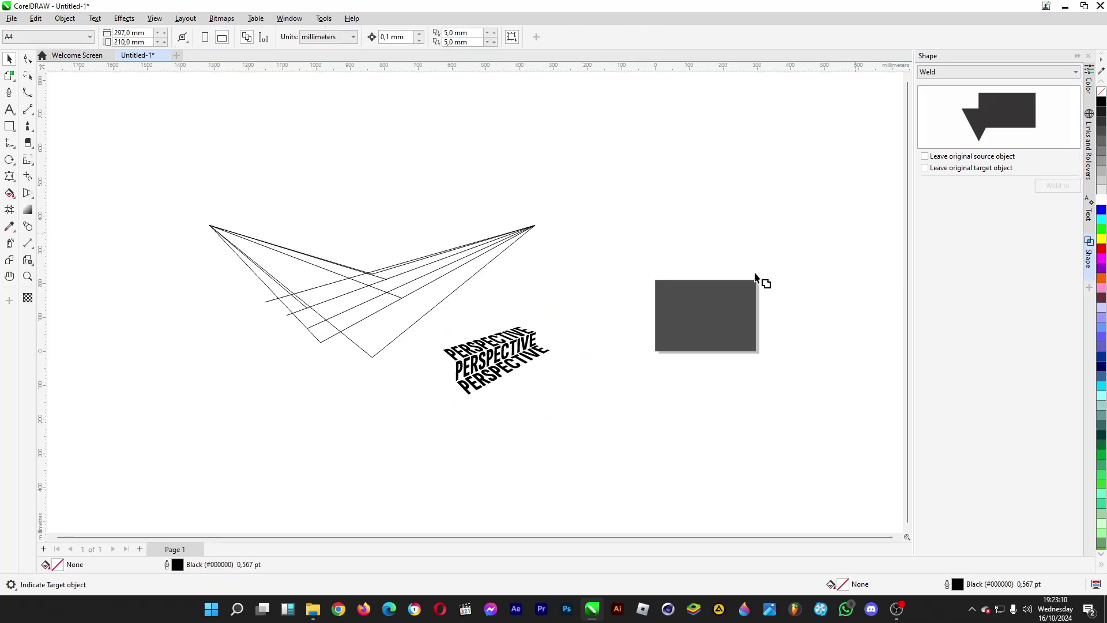
left_click(521, 372)
Move the welded text onto the dark gray page and fill it white
left_click_drag(522, 371, 728, 330)
left_click(1101, 202)
Delete all the perspective guide lines
left_click_drag(566, 177, 159, 432)
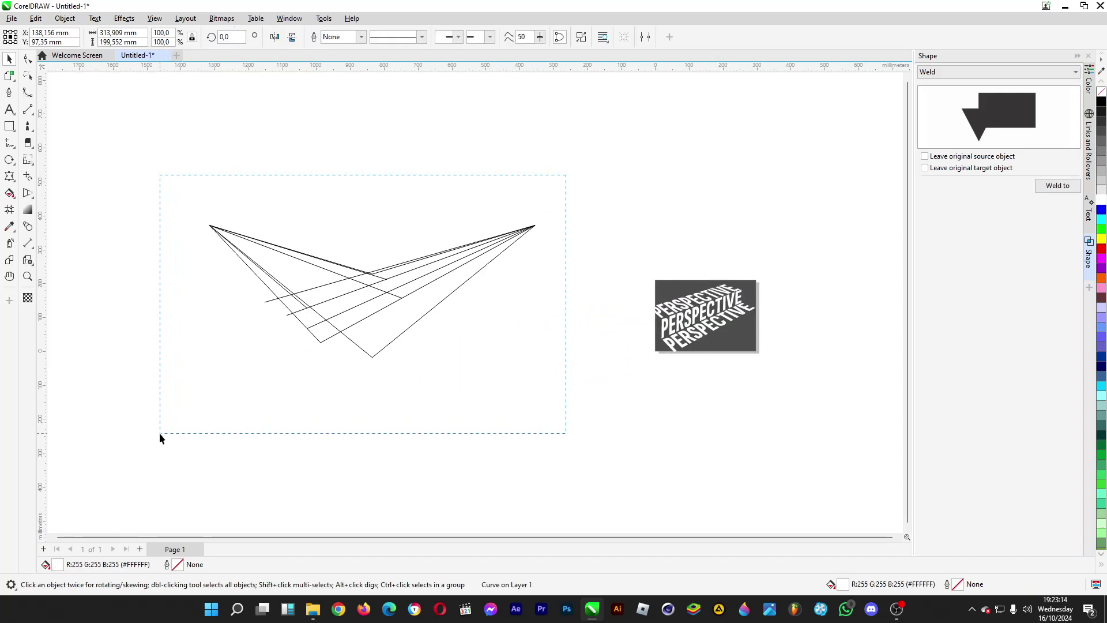
key("Delete")
scroll(794, 347, "up", 2)
scroll(757, 293, "up", 2)
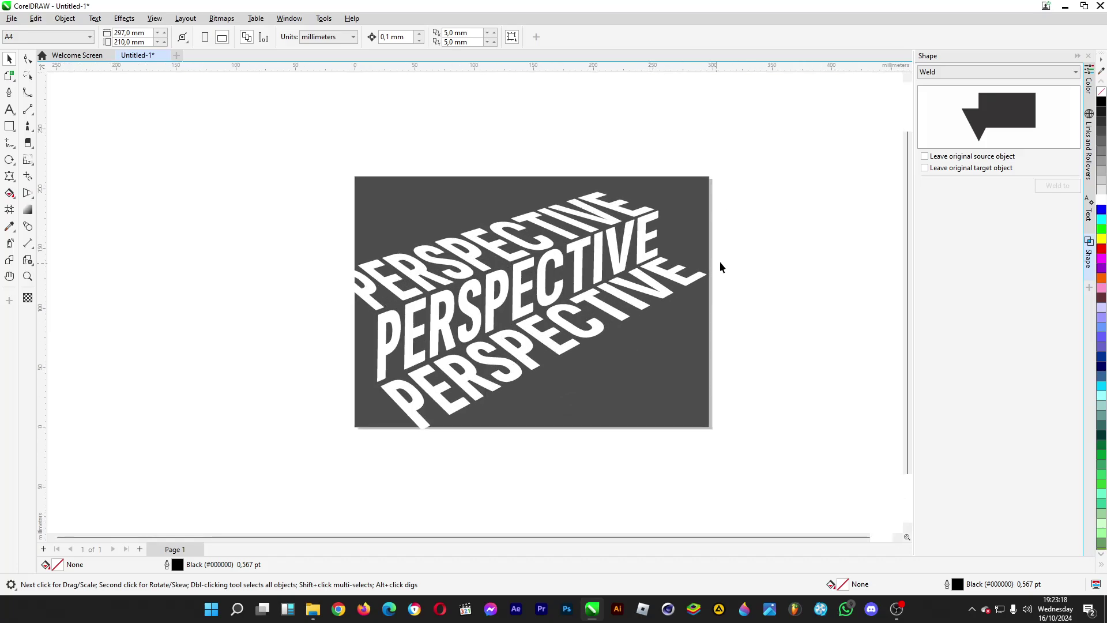
Scale the welded text to about 78.7% and move it fully inside the page's lower area
scroll(321, 234, "down", 2)
scroll(461, 274, "up", 1)
left_click(293, 254)
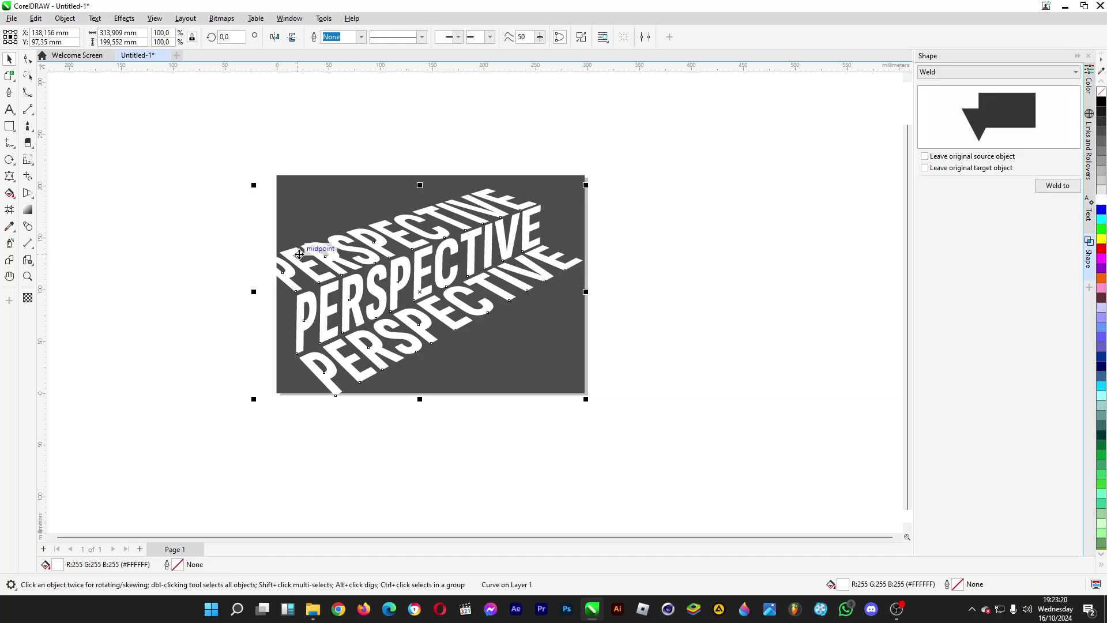
left_click_drag(585, 396, 515, 356)
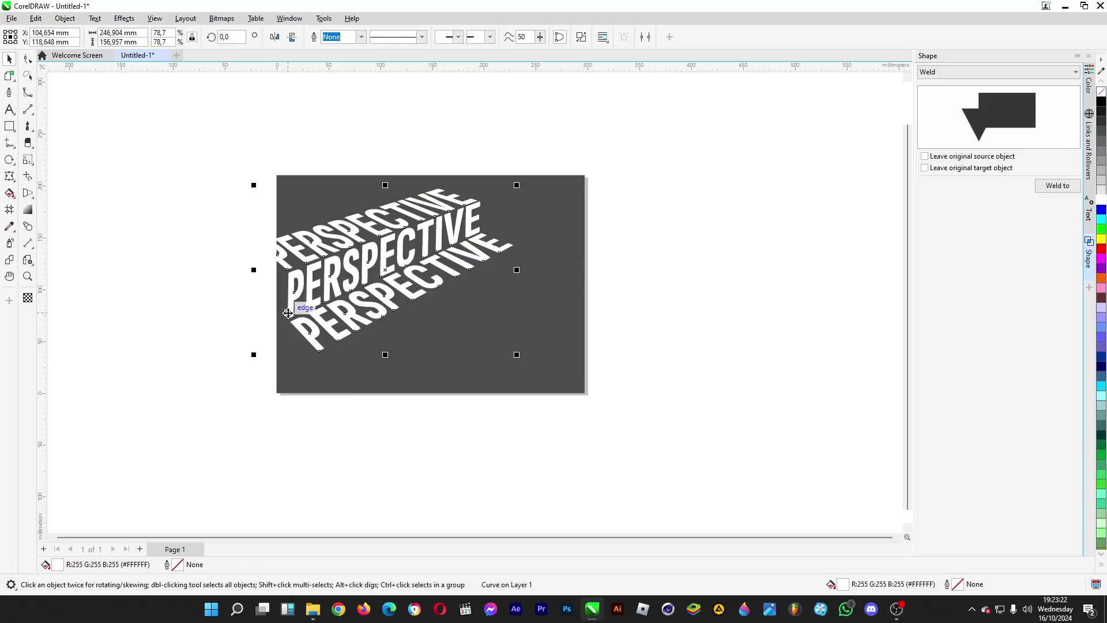
left_click_drag(287, 308, 298, 351)
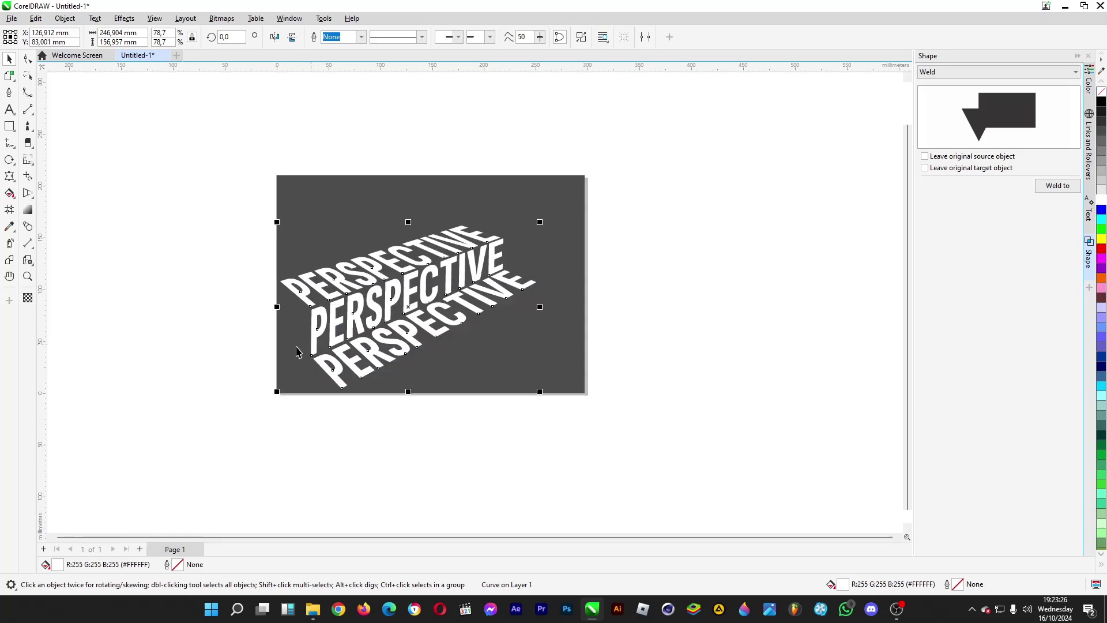
left_click(174, 319)
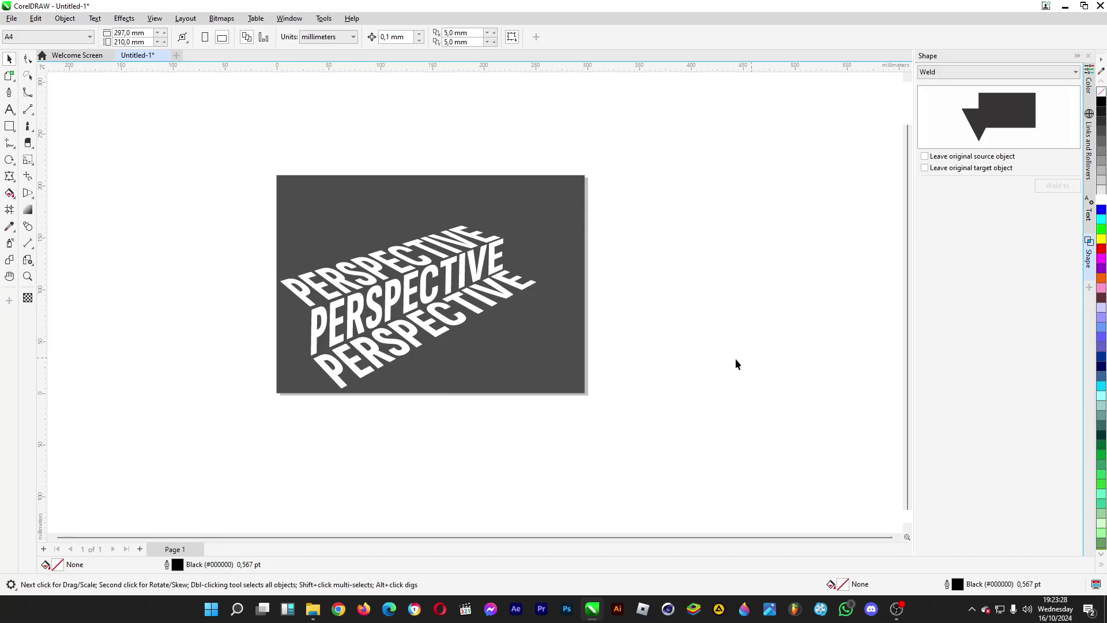
scroll(554, 300, "up", 1)
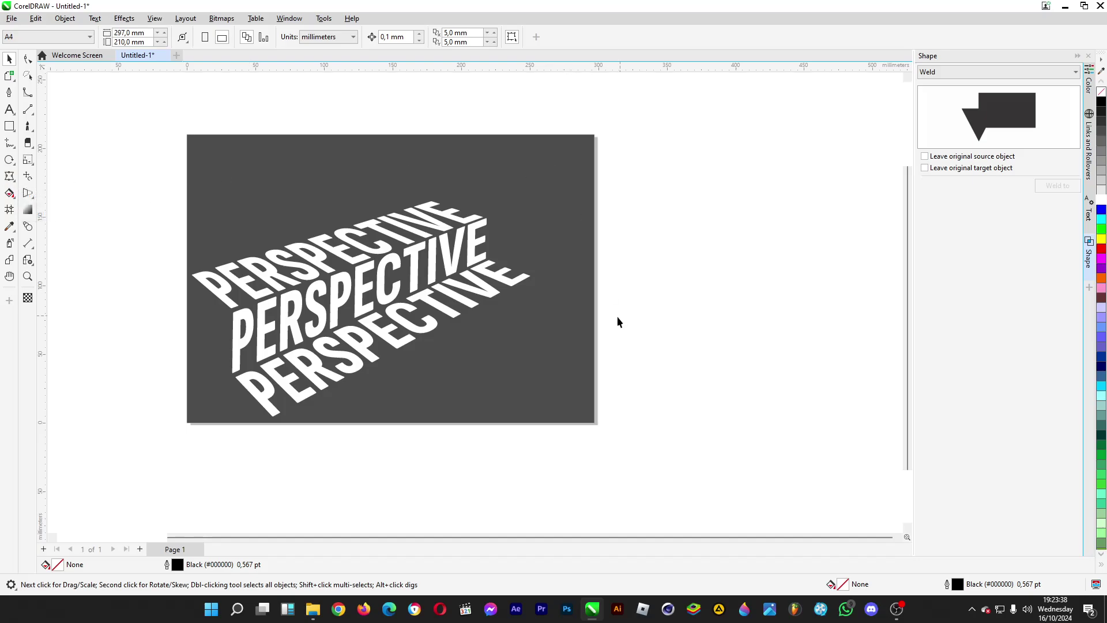
Add a PERSPECTIVE text near the page's upper edge and enlarge it to about 135 mm wide
left_click(9, 109)
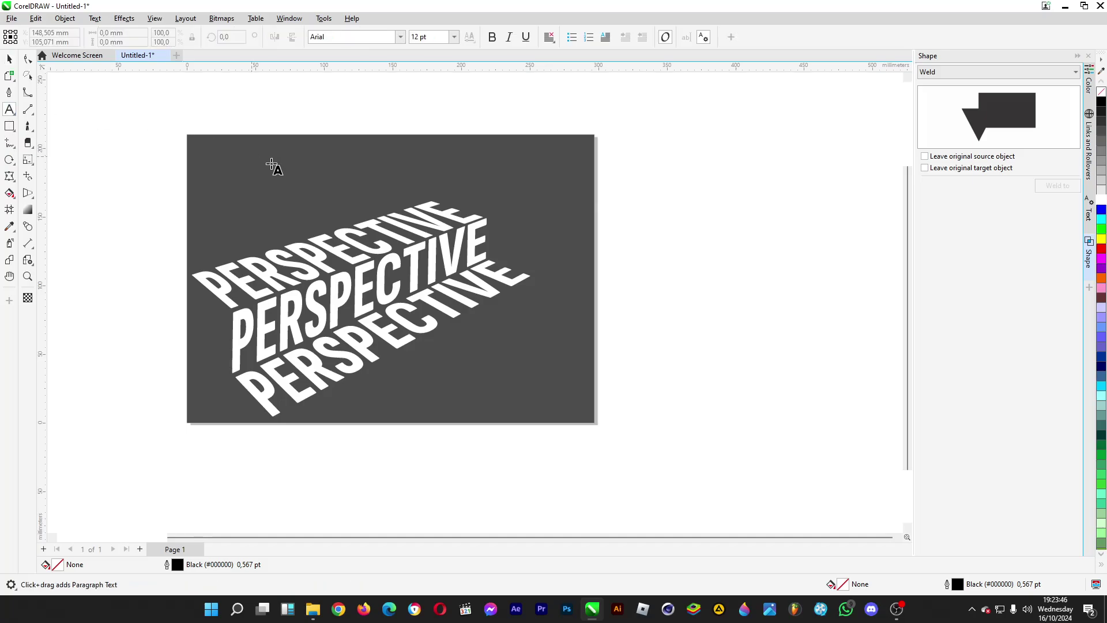
left_click(283, 168)
type("PERSPECTIVE")
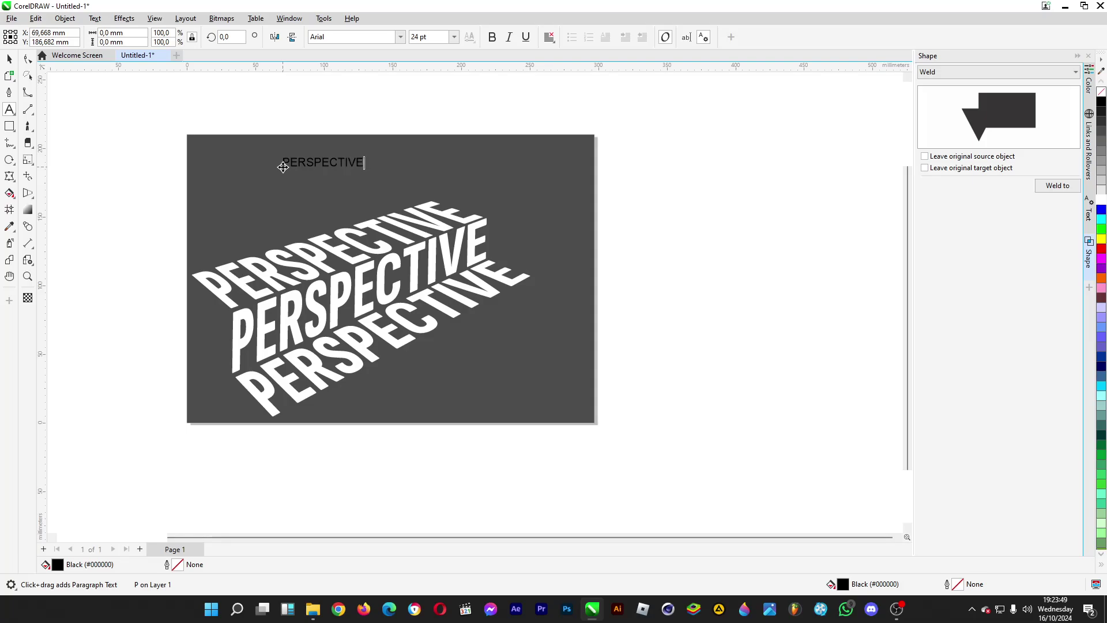
key("ctrl+space")
left_click_drag(369, 175, 467, 213)
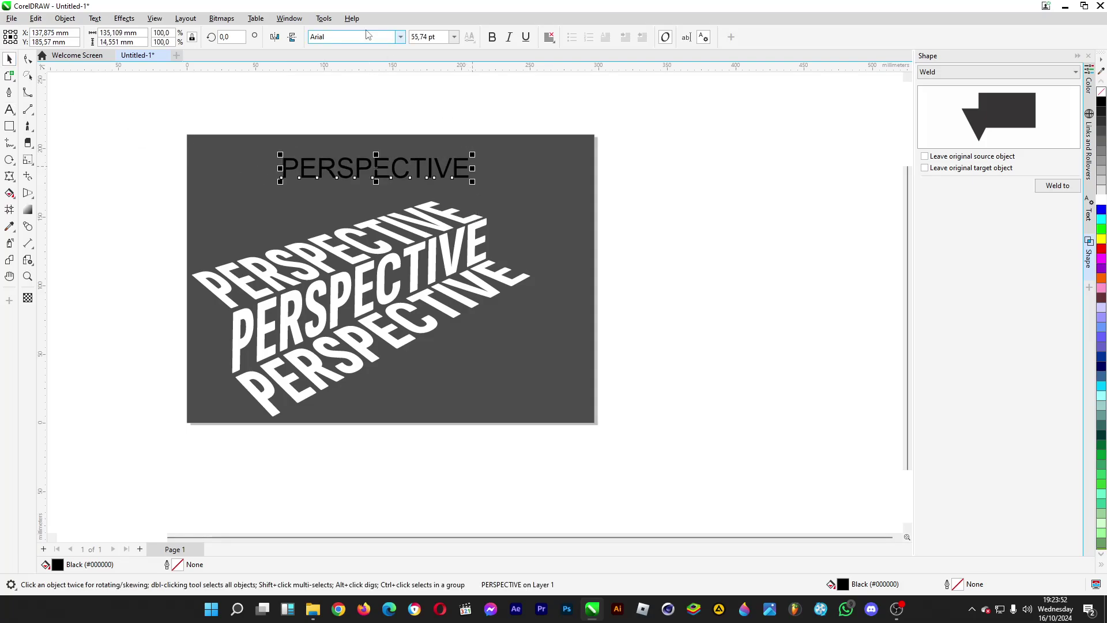
Set the new text in Sofia Sans Extra Condensed, fill it white, and enlarge it to about 71 pt
left_click(400, 36)
left_click(363, 71)
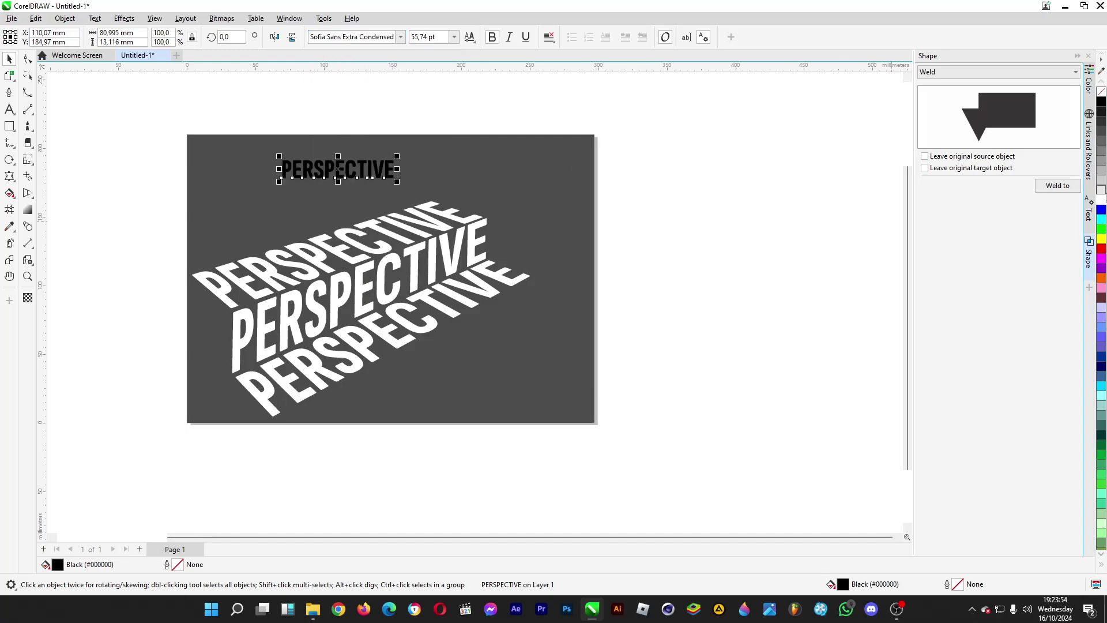
left_click(1101, 196)
left_click_drag(396, 181, 427, 185)
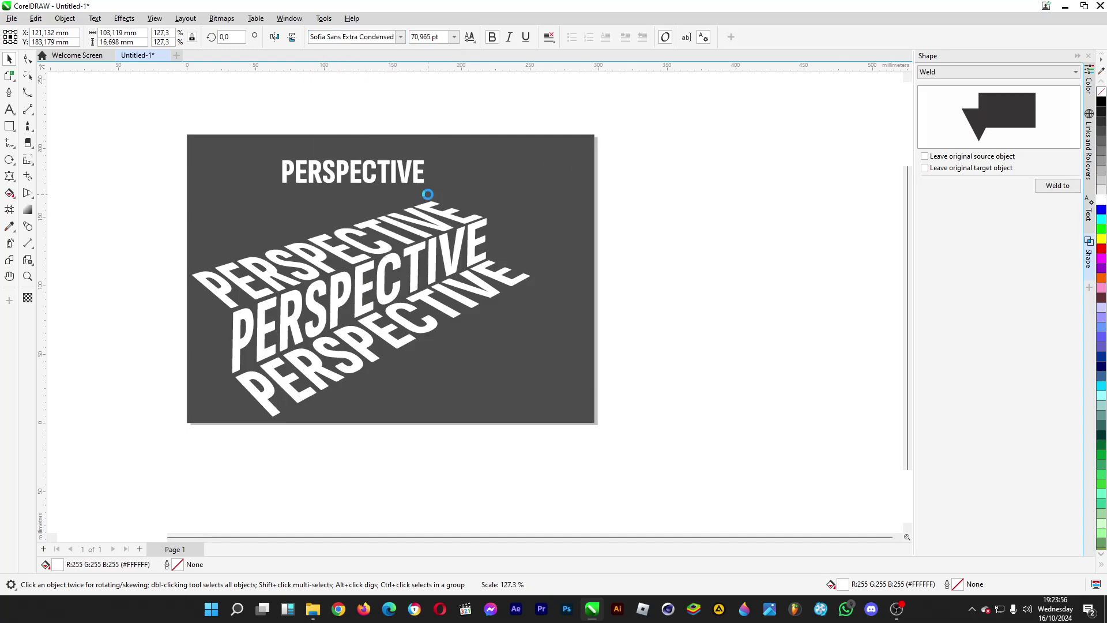
Arch the new text with an envelope by raising the middle nodes of its upper and lower edges
left_click(9, 177)
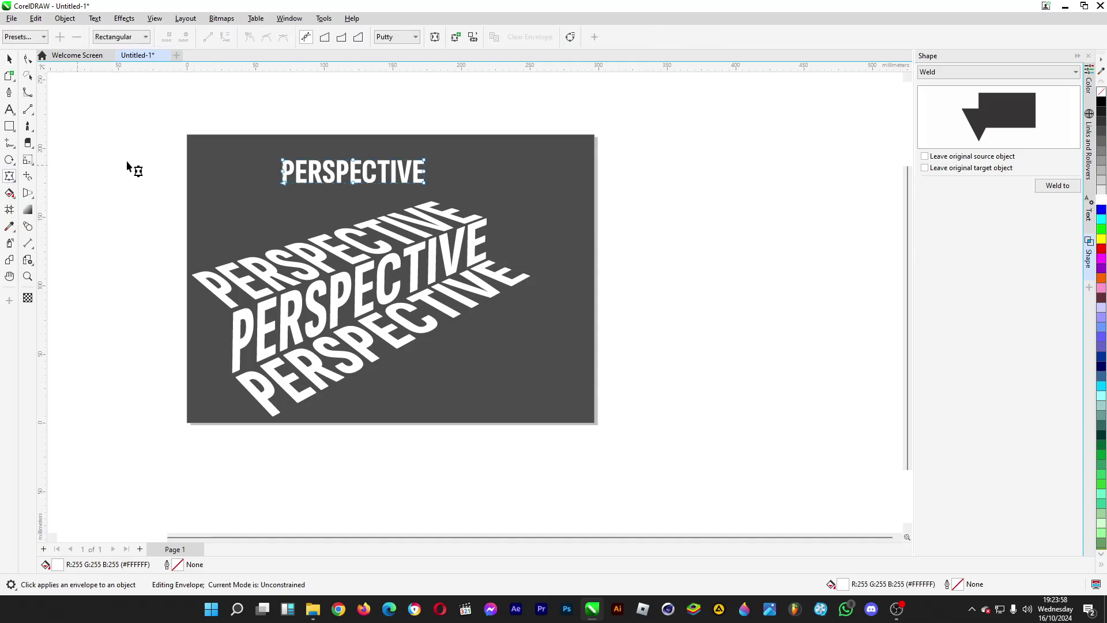
scroll(365, 172, "up", 1)
scroll(396, 166, "up", 1)
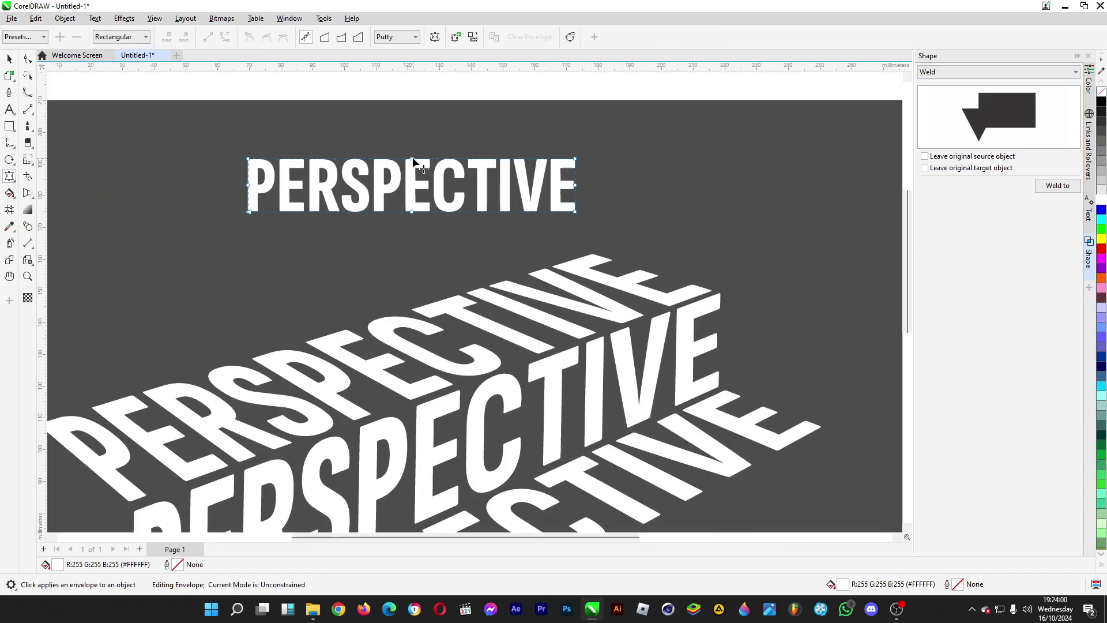
left_click_drag(412, 159, 410, 122)
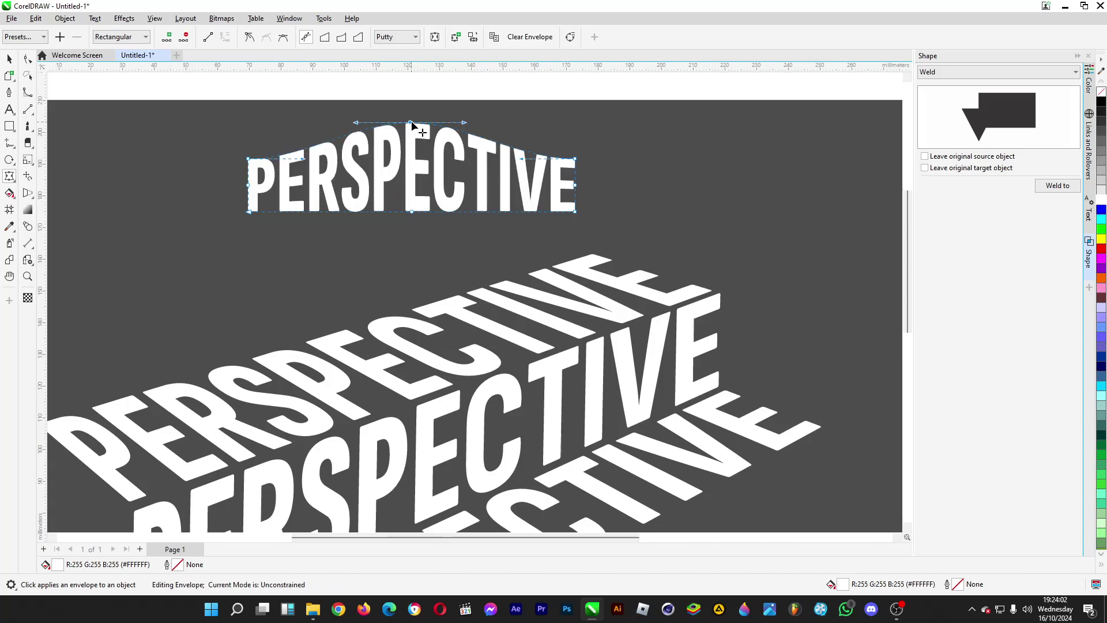
left_click_drag(412, 211, 412, 183)
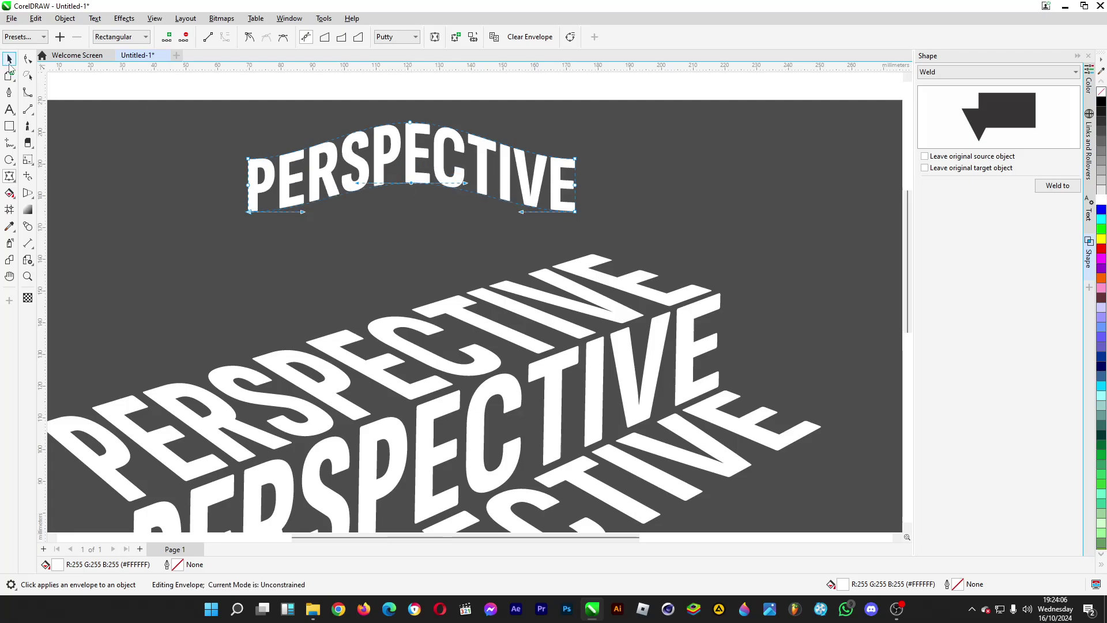
left_click(9, 59)
scroll(425, 196, "up", 1)
scroll(419, 174, "down", 1)
left_click_drag(419, 174, 323, 174)
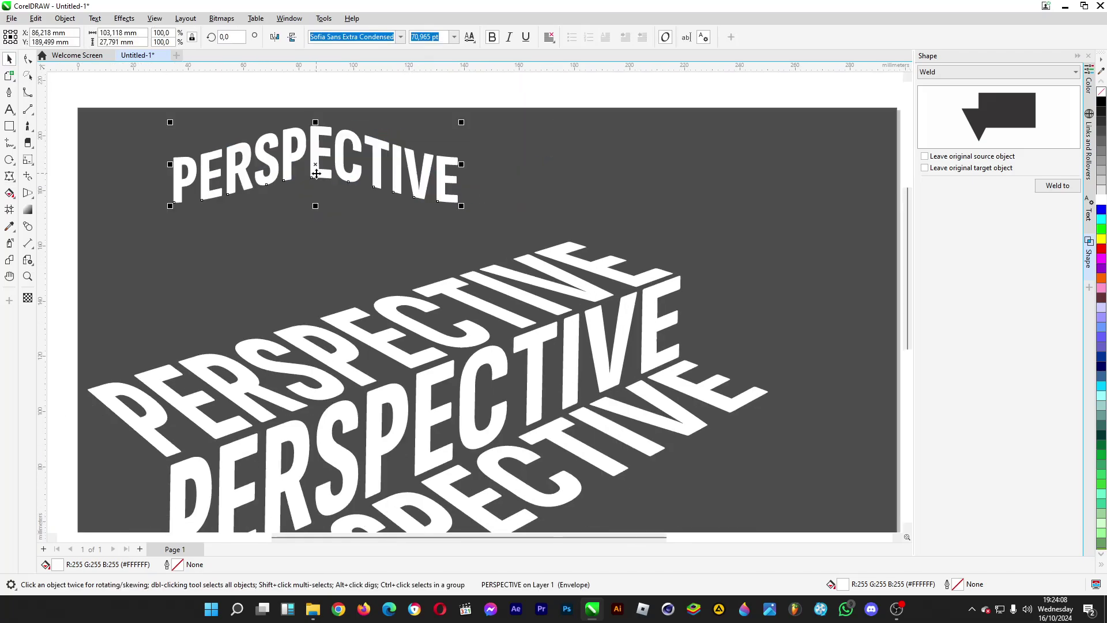
key("ctrl+z")
left_click_drag(418, 176, 275, 243)
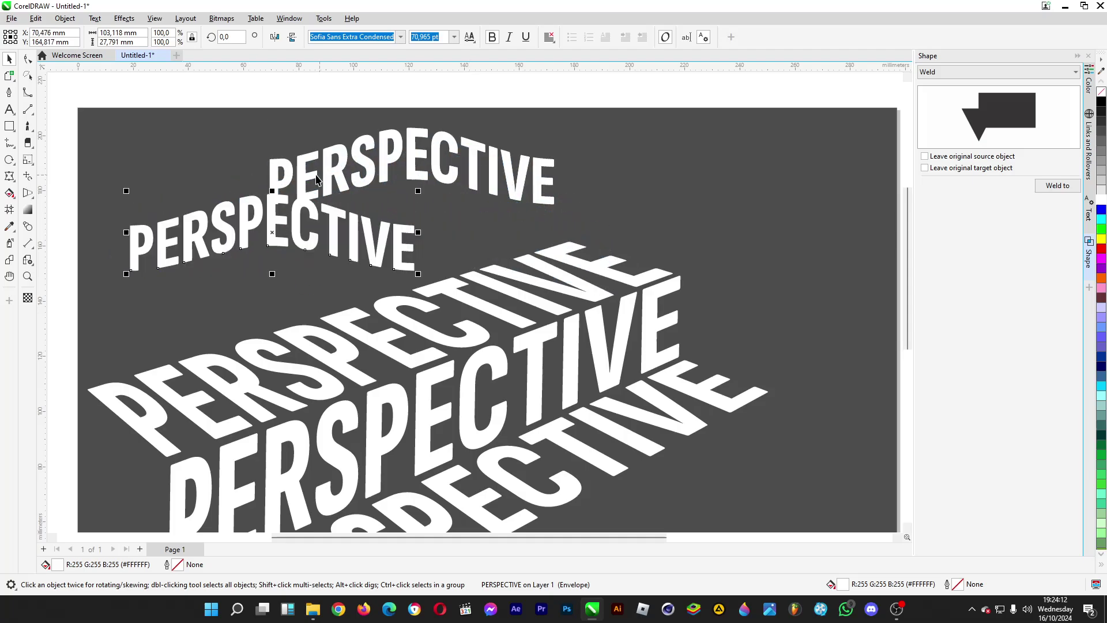
left_click(316, 177)
key("ctrl+z")
Keep the arched text together with a flat, unarched copy, and place the flat copy below and to the right of it
key("ctrl+z")
key("ctrl+z")
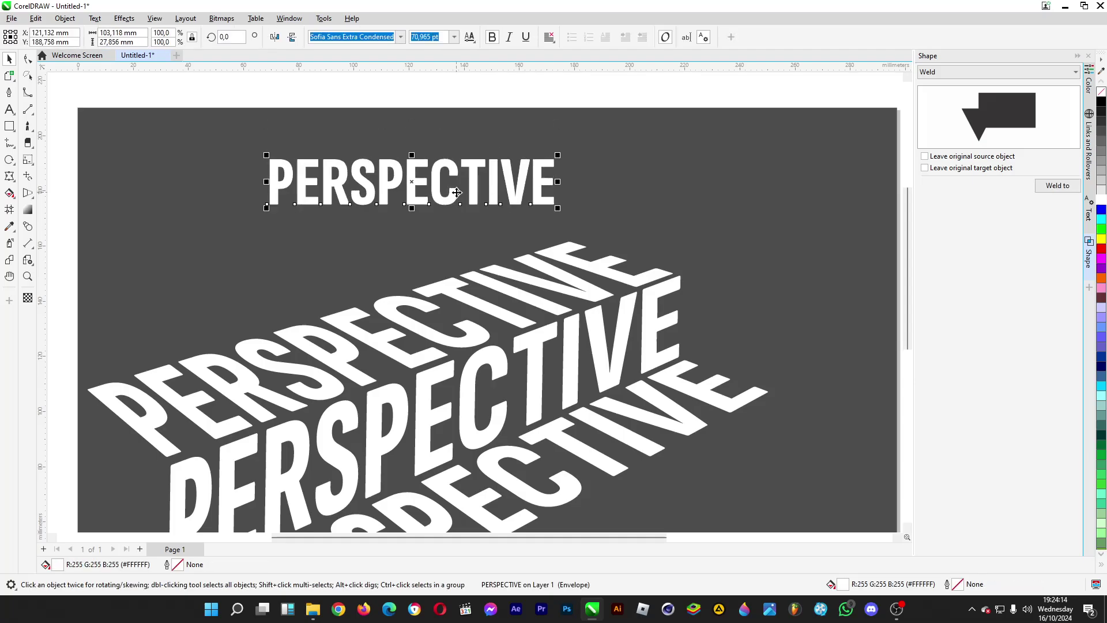
key("ctrl+shift+z")
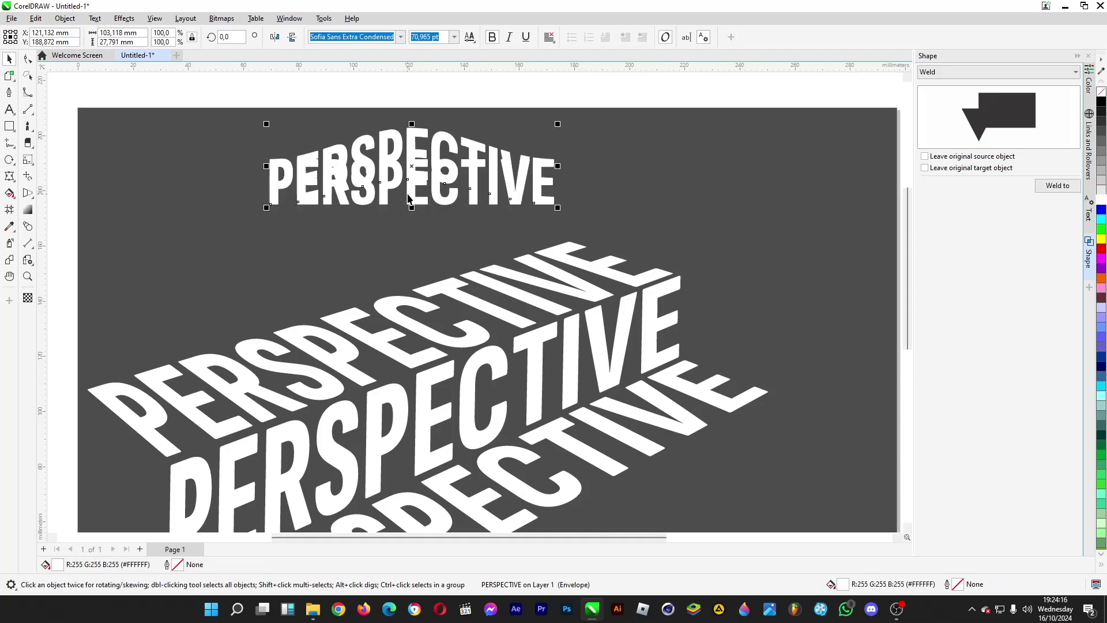
left_click_drag(407, 198, 549, 227)
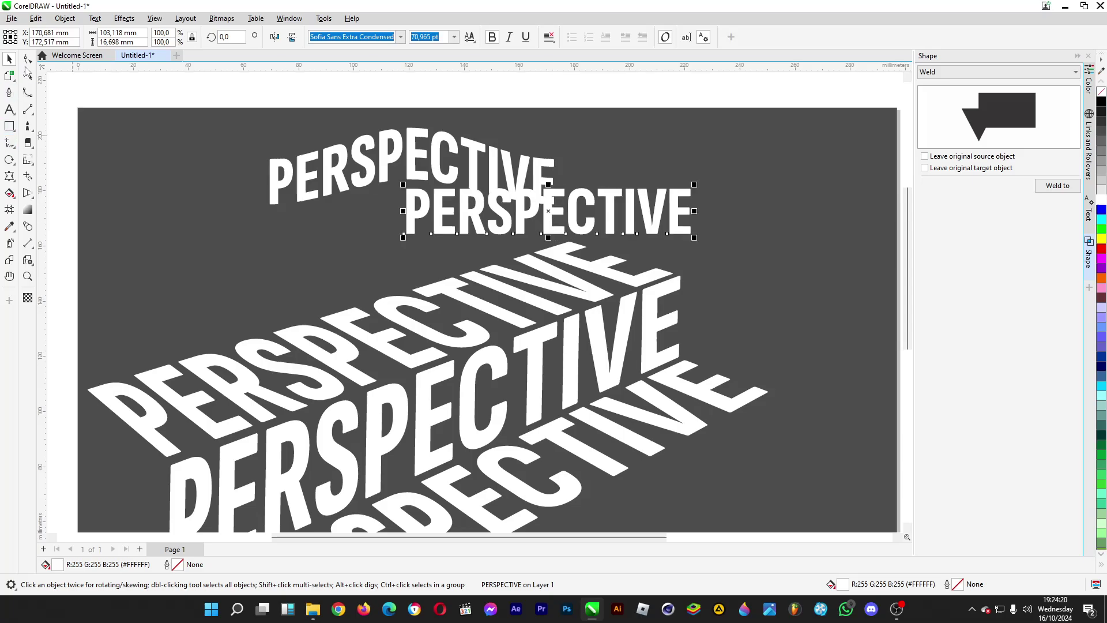
Bend the flat copy downward with an envelope by lowering the middle nodes of its lower and upper edges
left_click(27, 58)
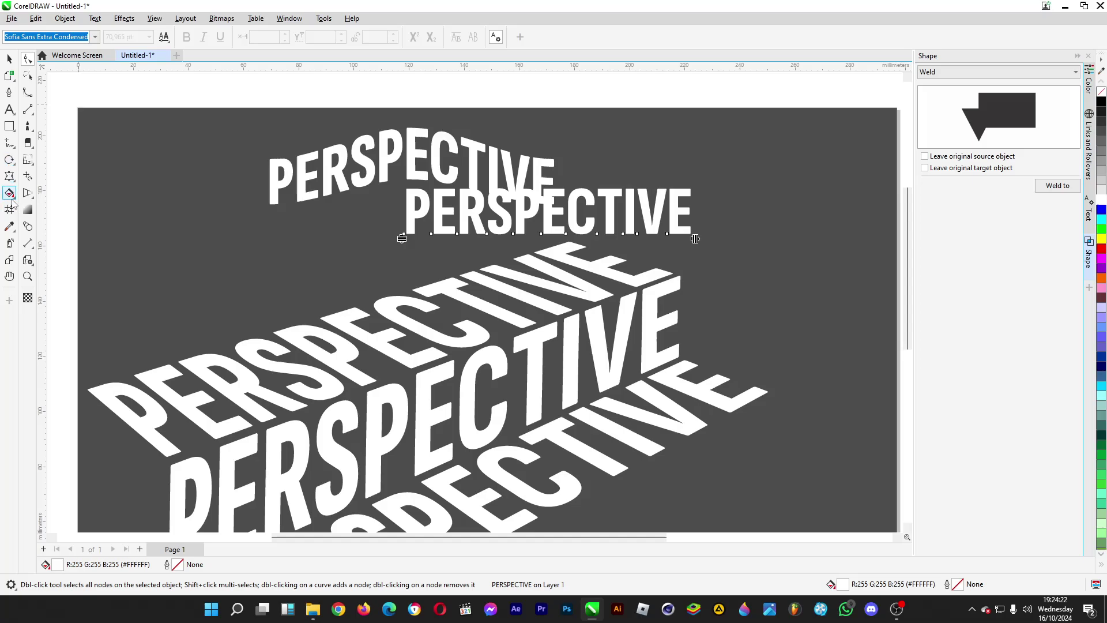
left_click(10, 58)
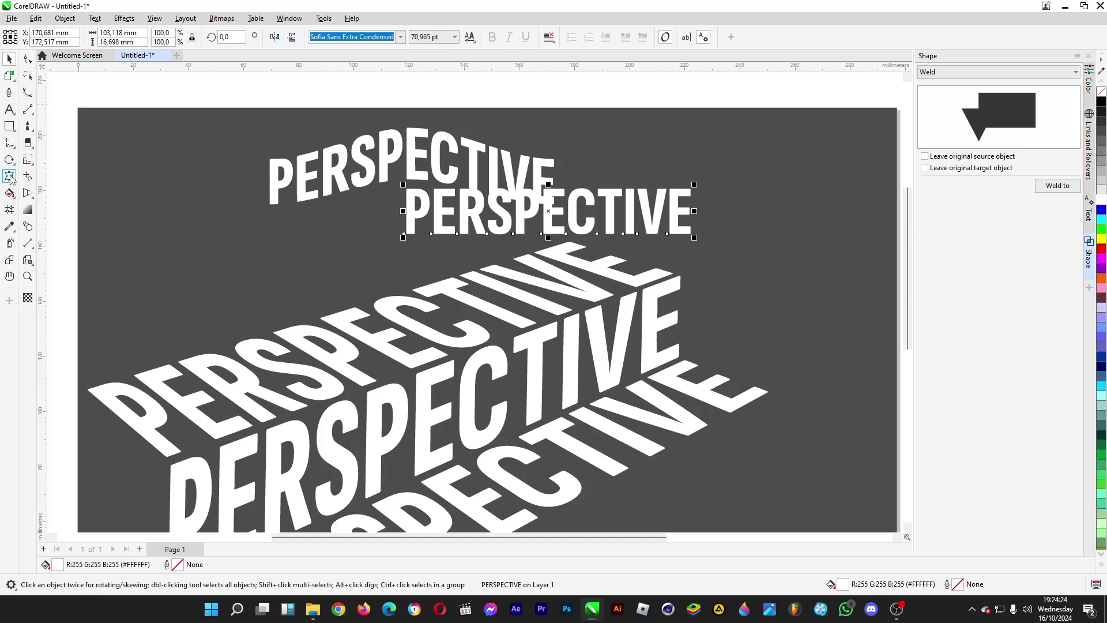
left_click(9, 176)
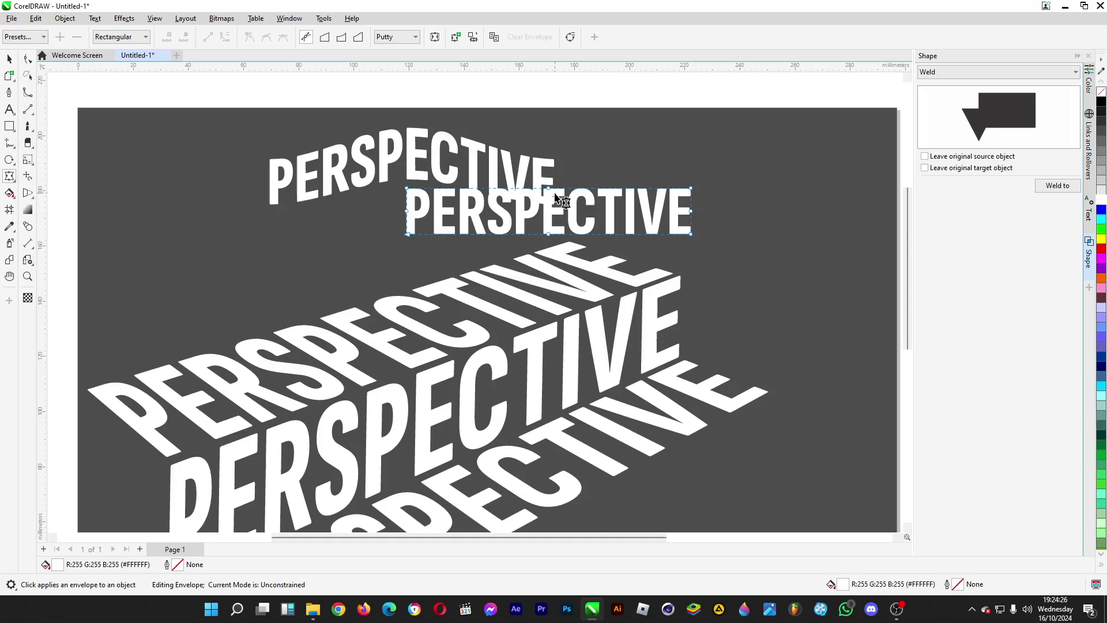
left_click_drag(548, 197, 557, 258)
left_click(550, 234)
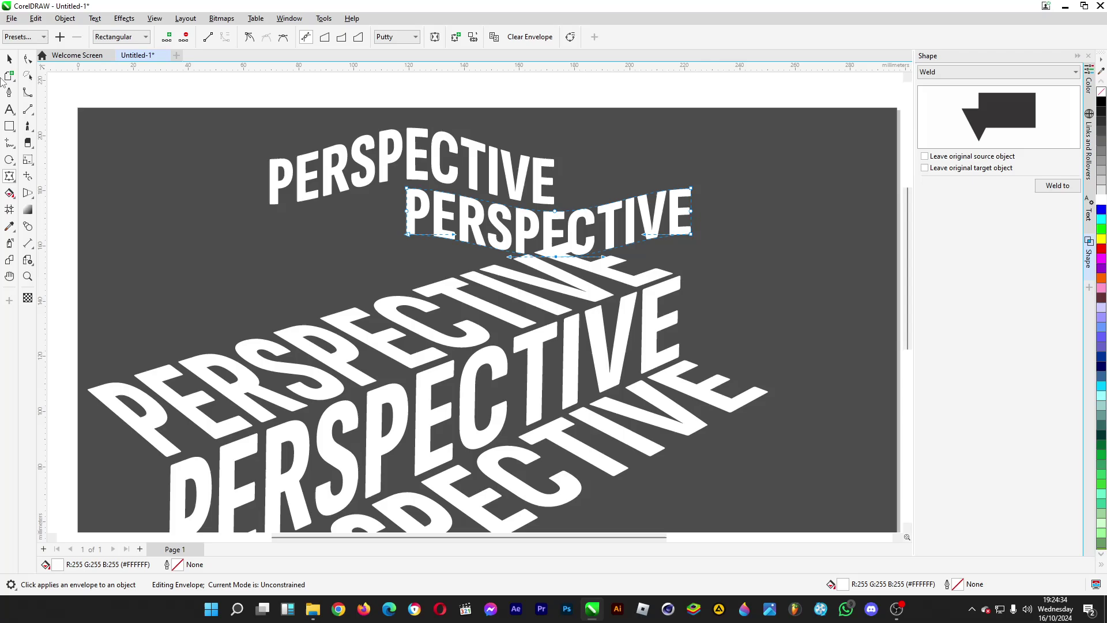
Move the two bent texts together to the left, into the page's upper-left area above the stacked perspective texts
left_click(10, 58)
scroll(411, 246, "down", 1)
left_click_drag(252, 109, 654, 267)
scroll(468, 171, "down", 2)
scroll(468, 171, "up", 1)
left_click_drag(466, 216, 375, 214)
left_click(459, 122)
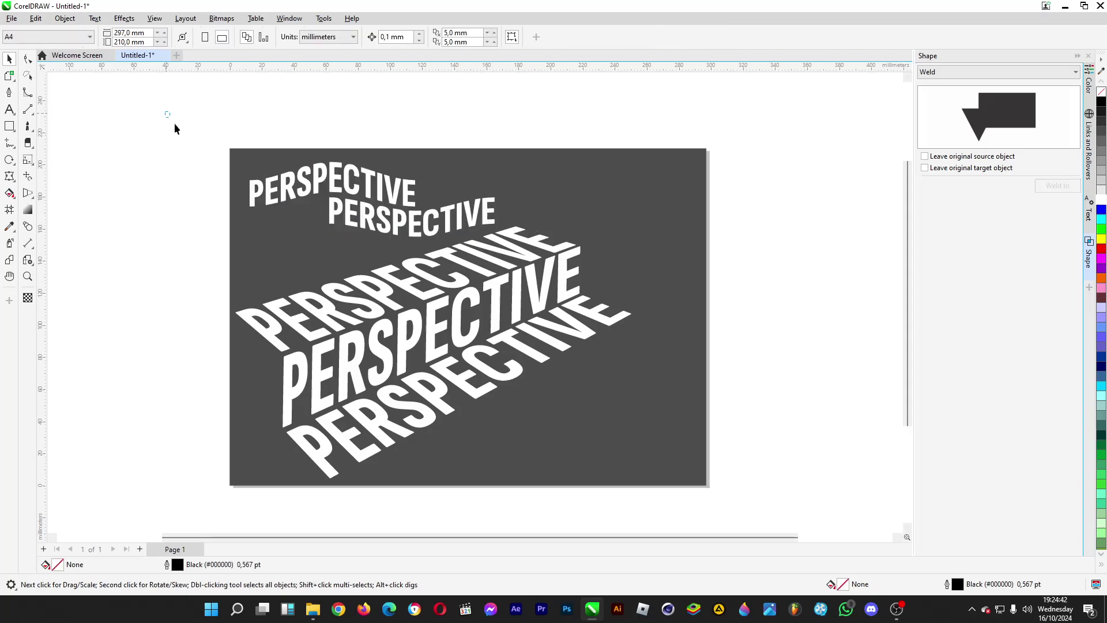
Move the stacked texts and both bent texts together to the right so they are centred horizontally on the dark page
left_click_drag(176, 128, 674, 509)
left_click_drag(487, 367, 520, 364)
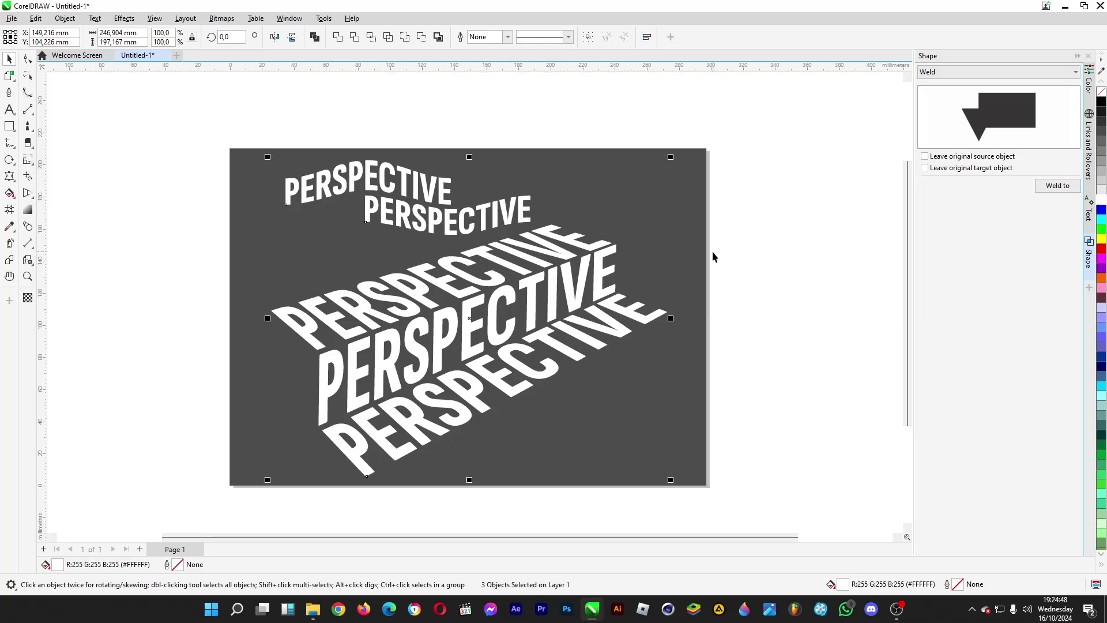
left_click(779, 326)
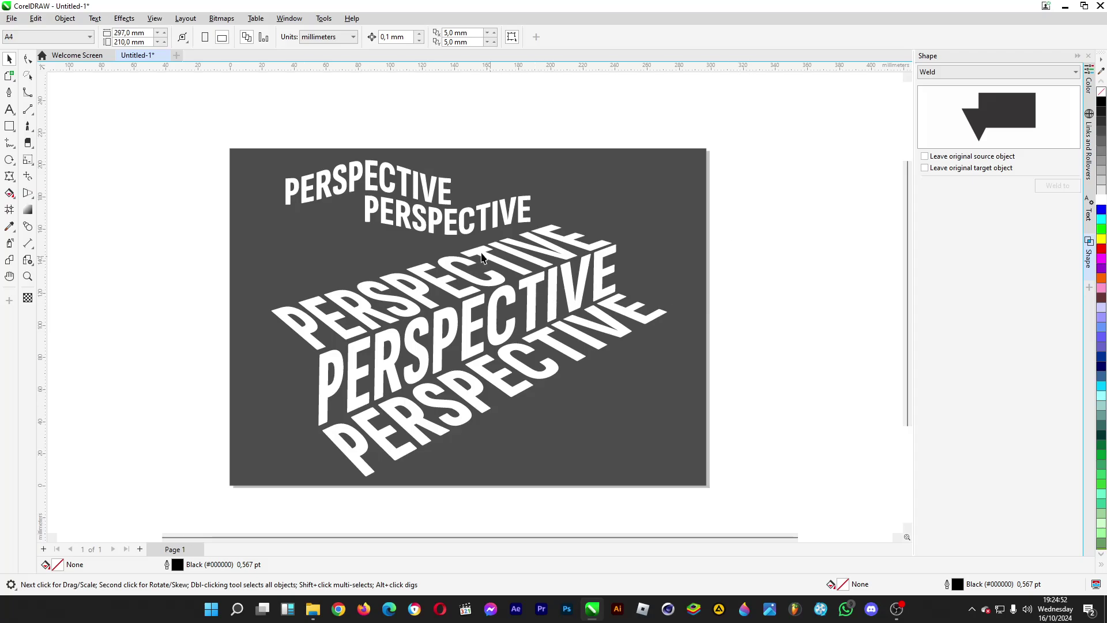
Delete the two bent texts above the stacked perspective texts
left_click(441, 232)
key("Delete")
left_click(369, 187)
key("Delete")
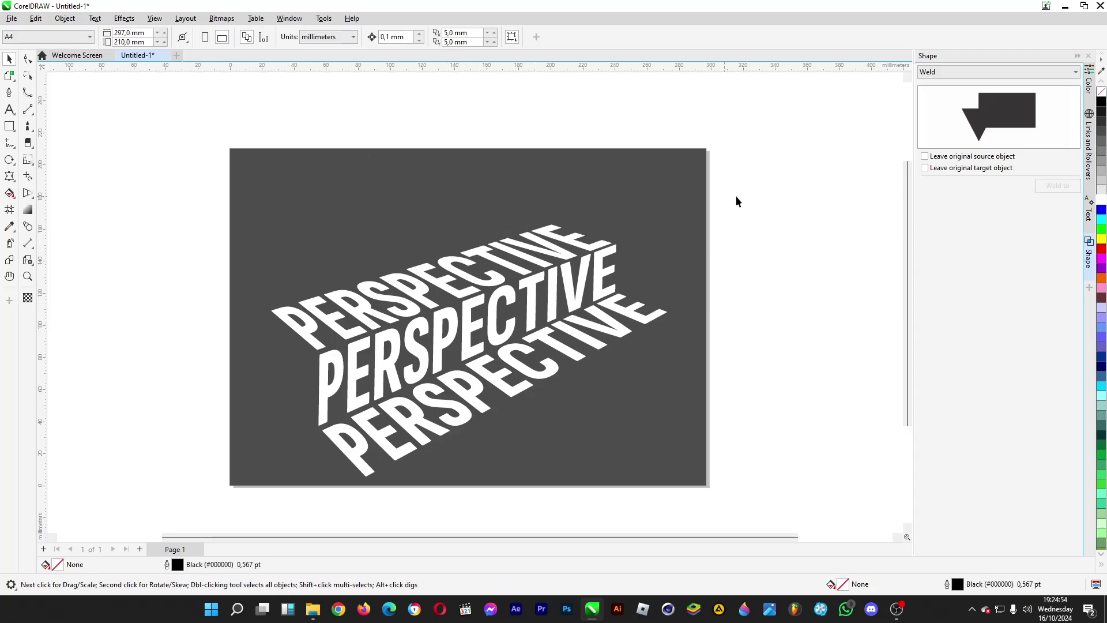
Scale the stacked perspective text down proportionally about its centre to about three quarters of its size and place it mid-page
left_click_drag(794, 186, 262, 494)
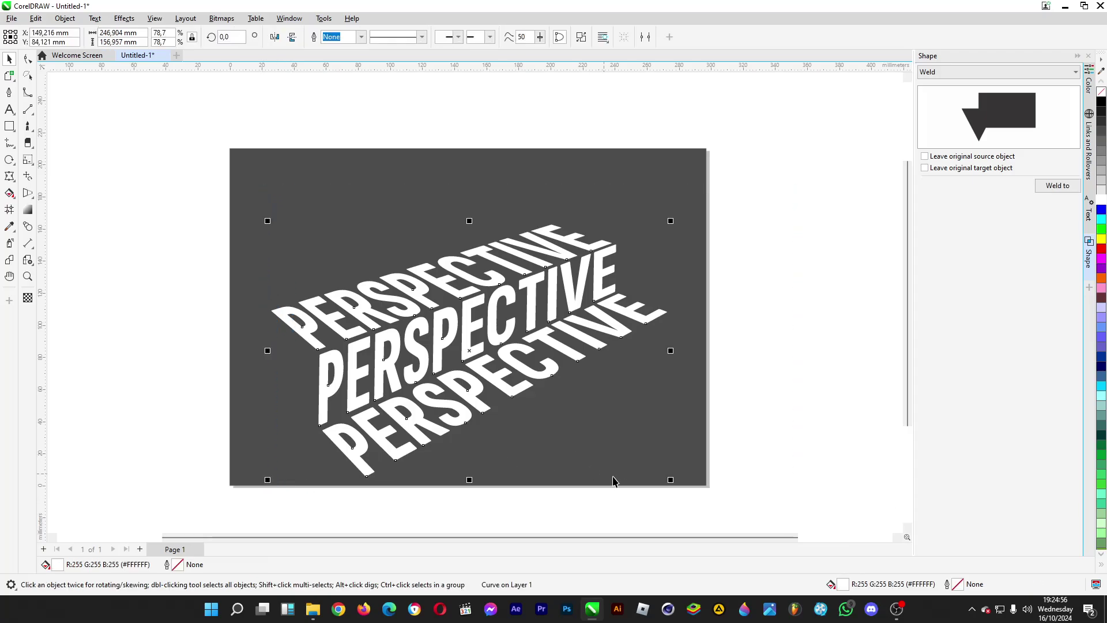
left_click_drag(669, 481, 608, 440)
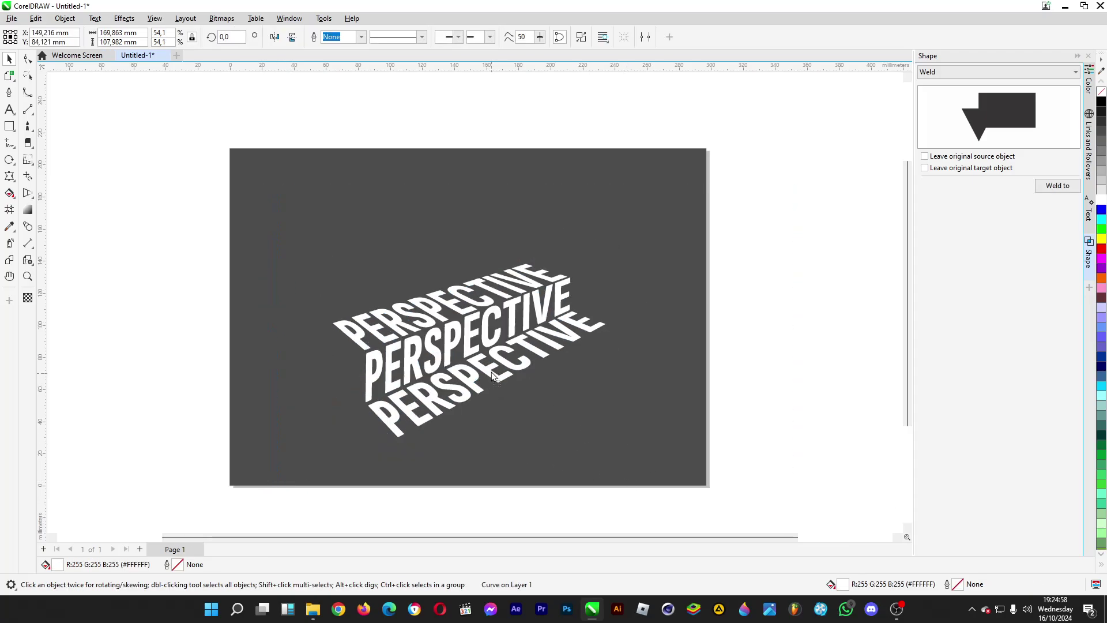
left_click_drag(491, 382, 489, 357)
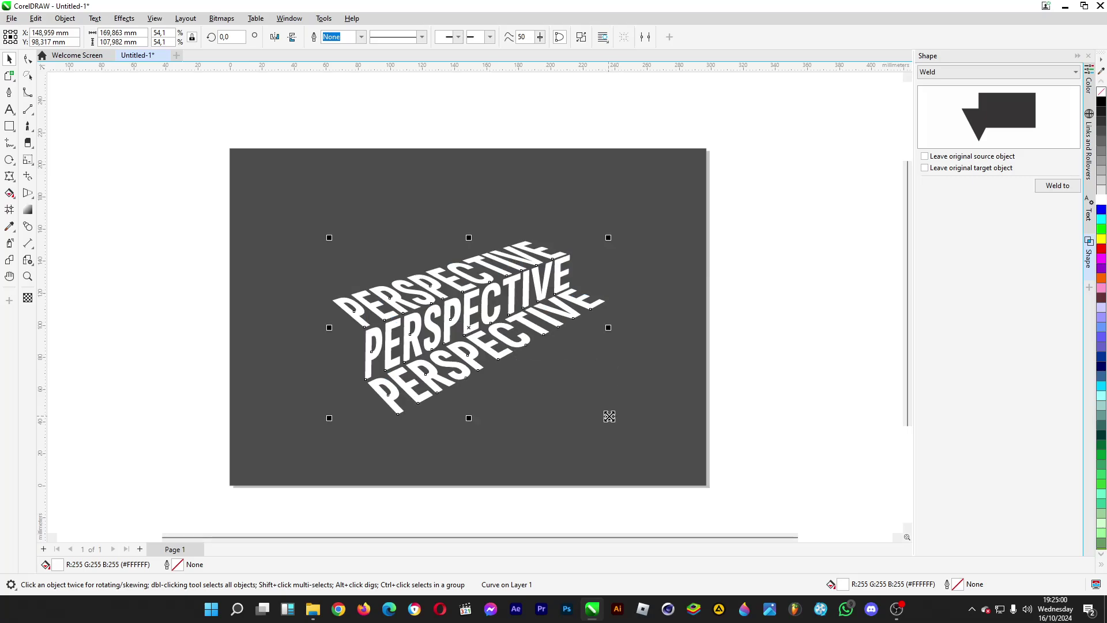
left_click_drag(609, 416, 624, 426)
left_click(817, 380)
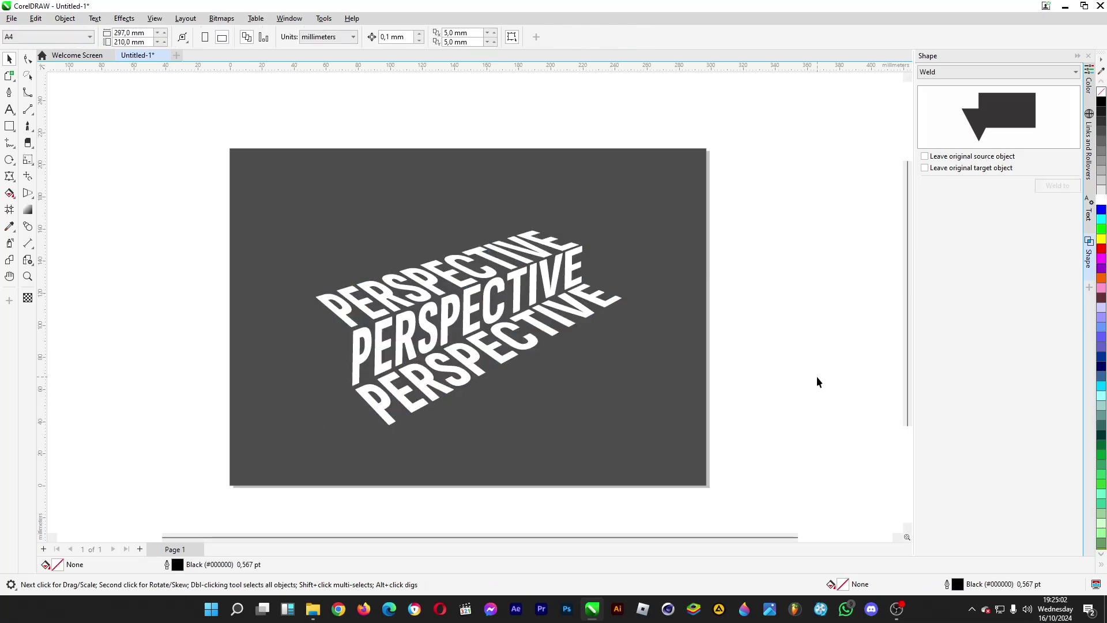
scroll(546, 483, "up", 1)
scroll(392, 343, "up", 1)
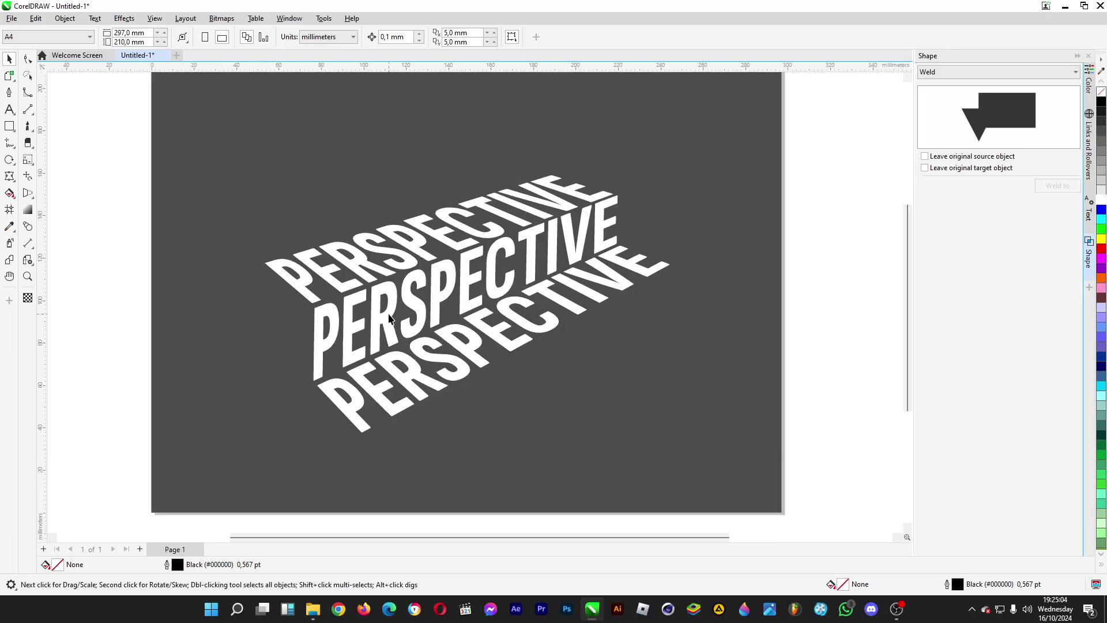